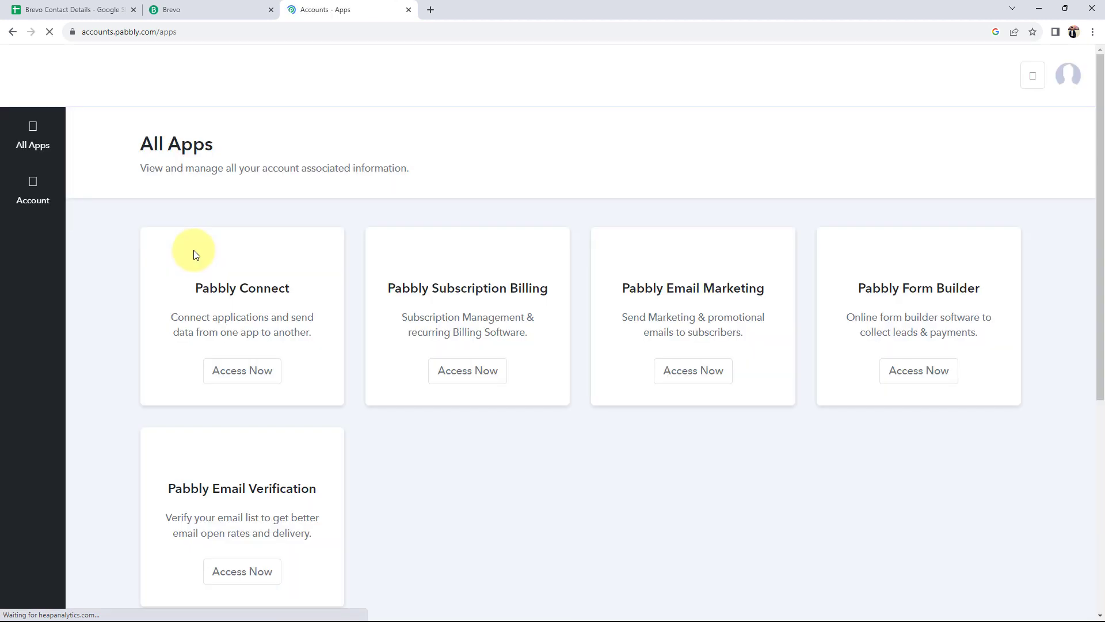
# Open Pabbly Connect in a new tab and create a workflow named 'Create Brevo Contacts from Google Sheets'
pyautogui.click(1062, 158)
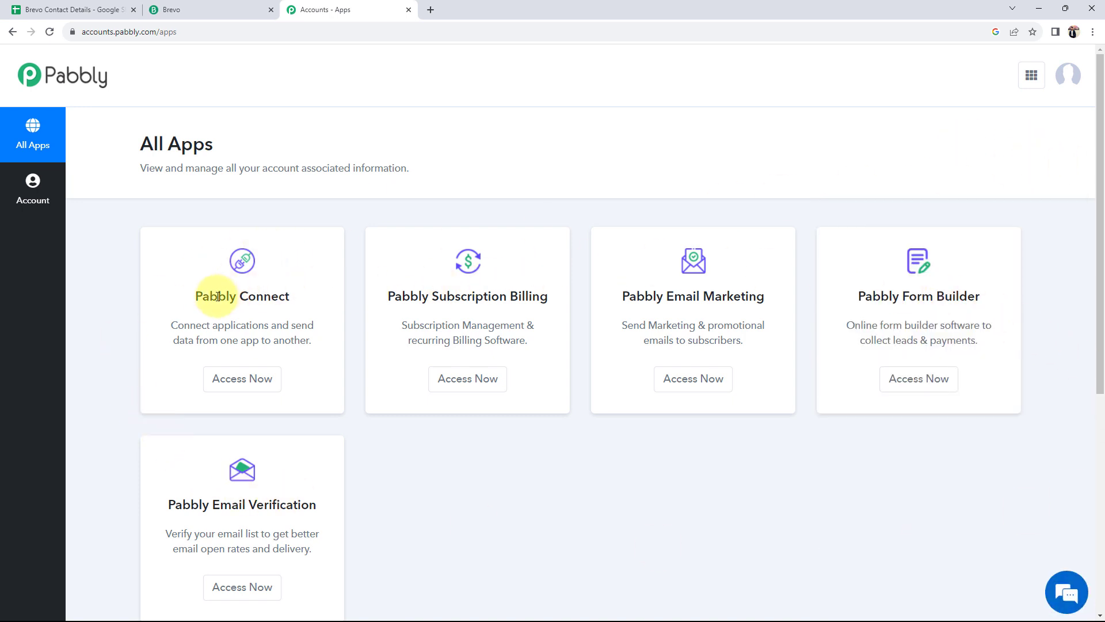
pyautogui.moveTo(197, 295); pyautogui.dragTo(294, 301)
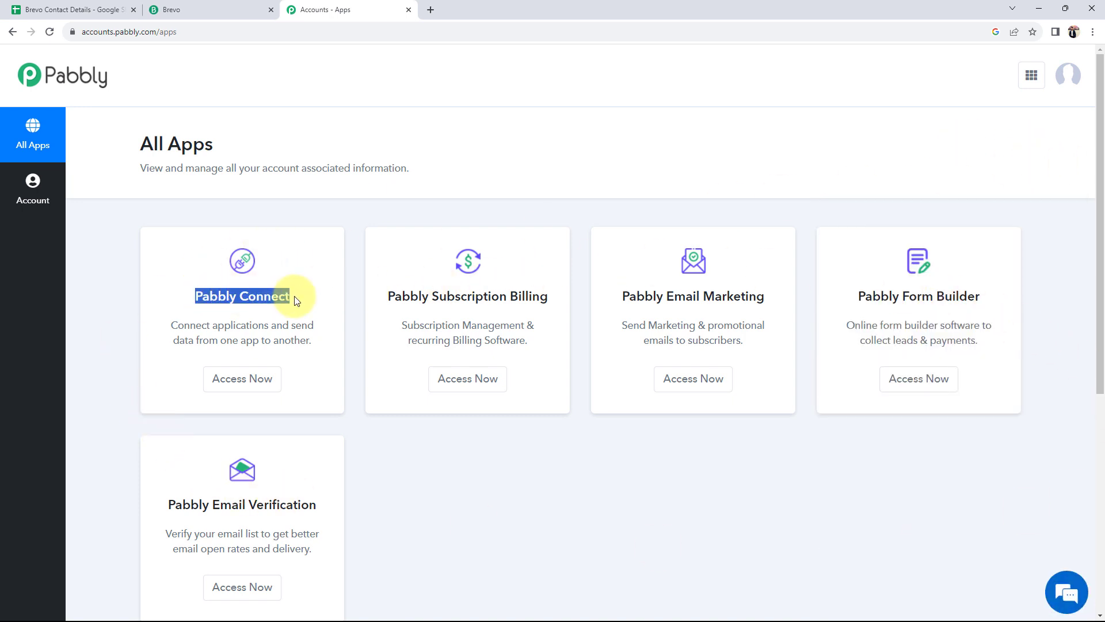
pyautogui.click(241, 382)
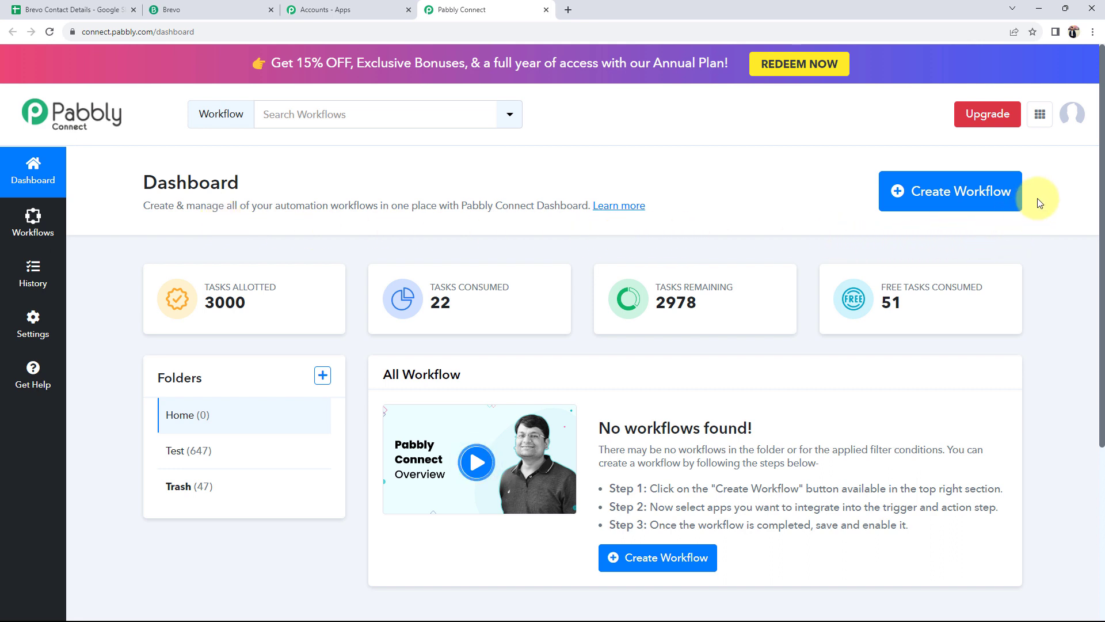
pyautogui.click(923, 210)
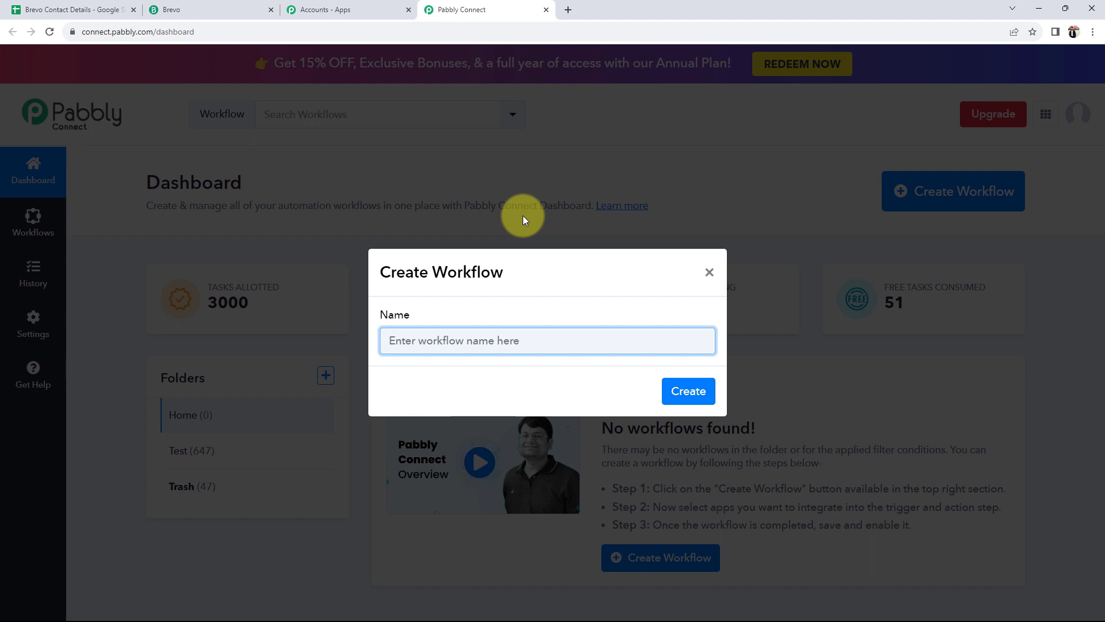
pyautogui.write('Create Brevo Contacts from Google Sheets')
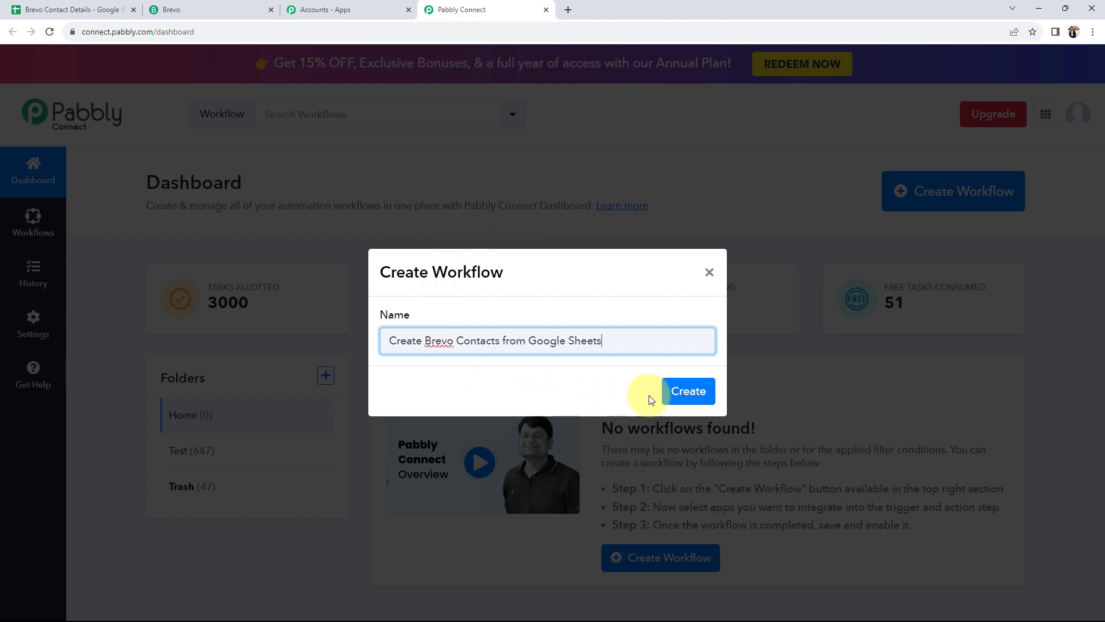
pyautogui.click(676, 391)
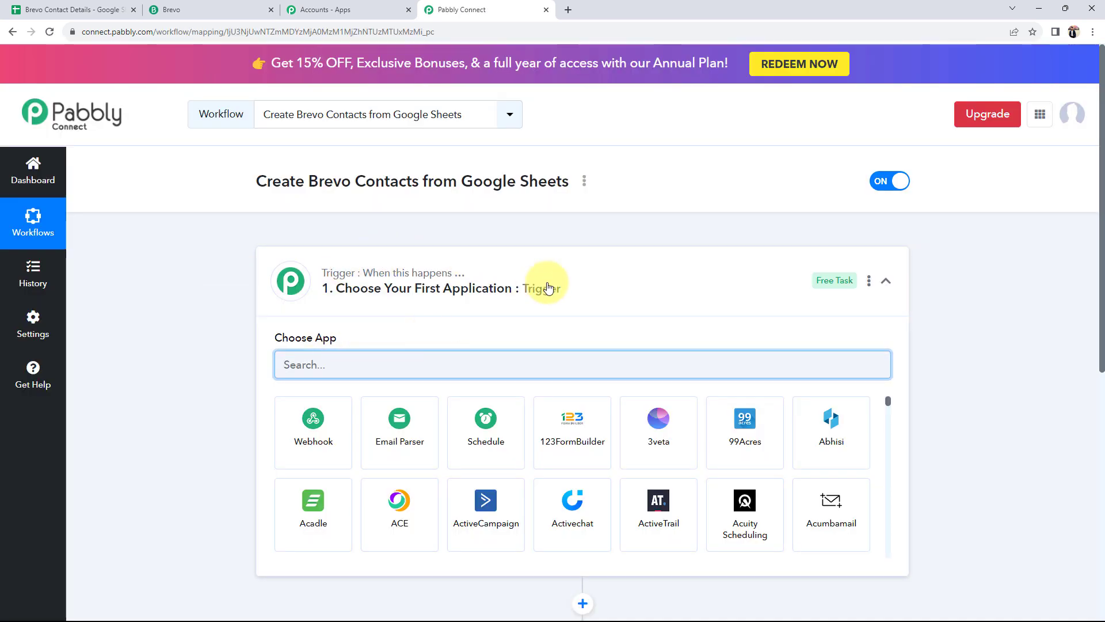
# Collapse the trigger step and bring up the Brevo Contact Details spreadsheet
pyautogui.click(576, 268)
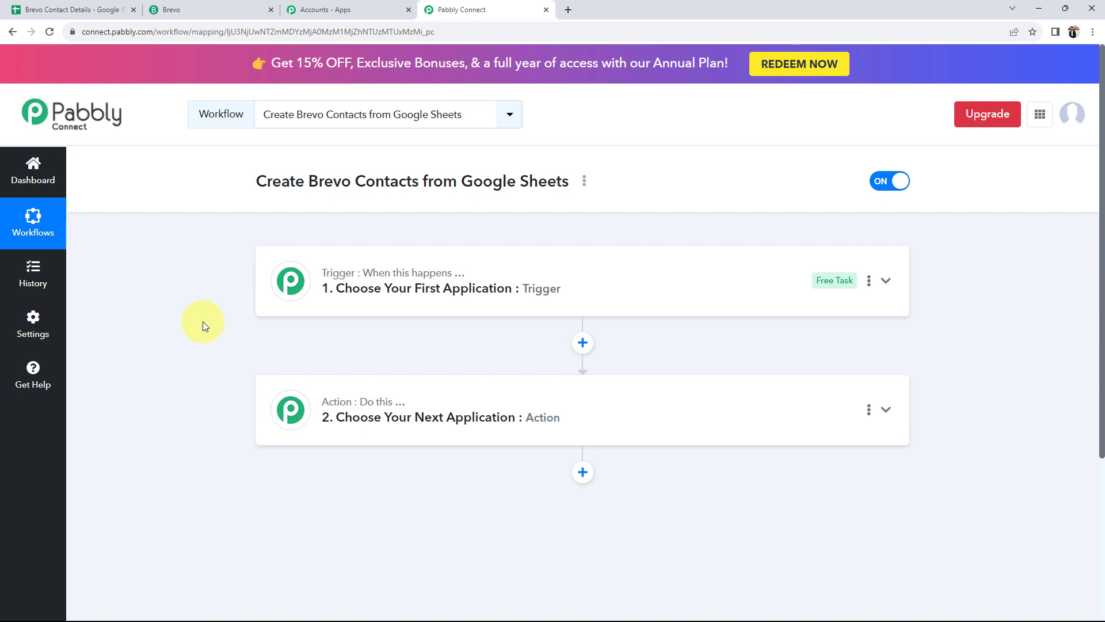
pyautogui.click(87, 10)
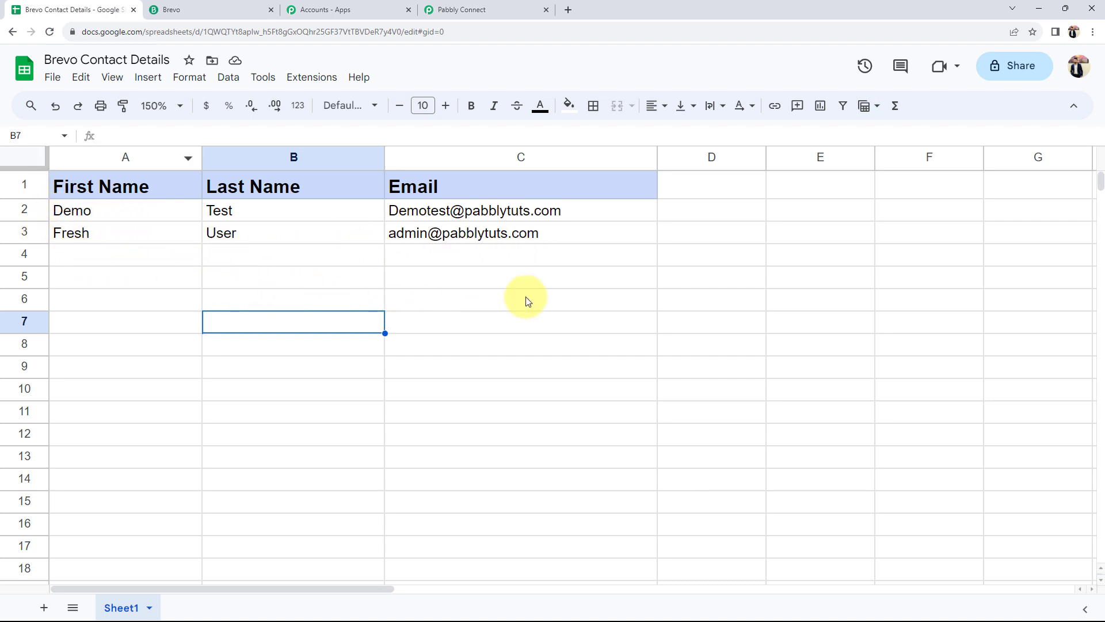
# Compare the spreadsheet's two contact rows with Brevo's empty contacts list
pyautogui.click(208, 10)
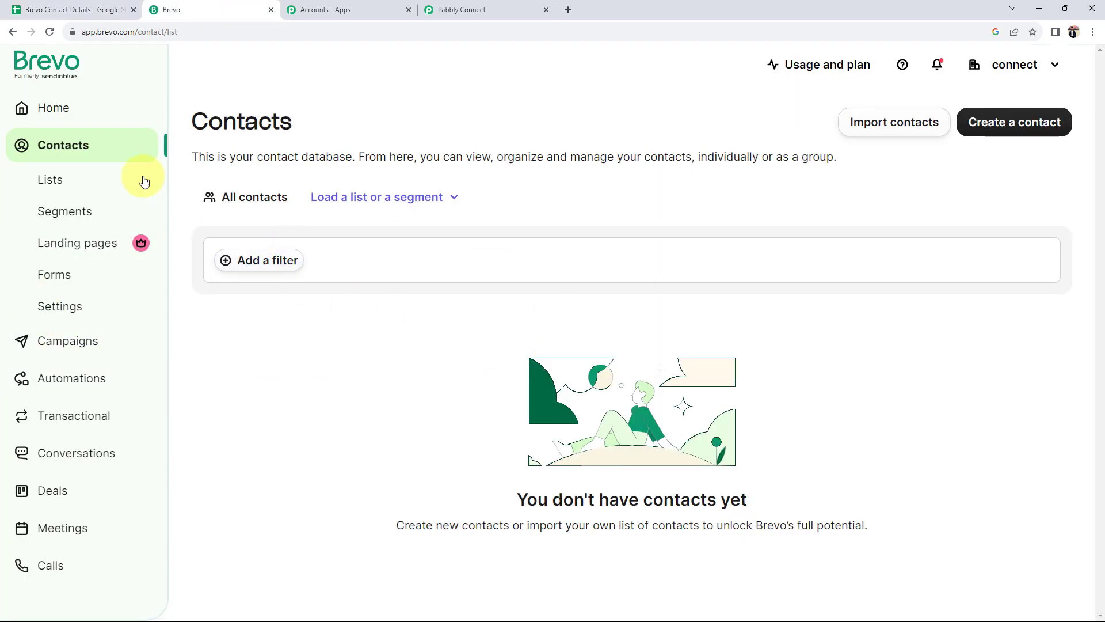
pyautogui.click(34, 10)
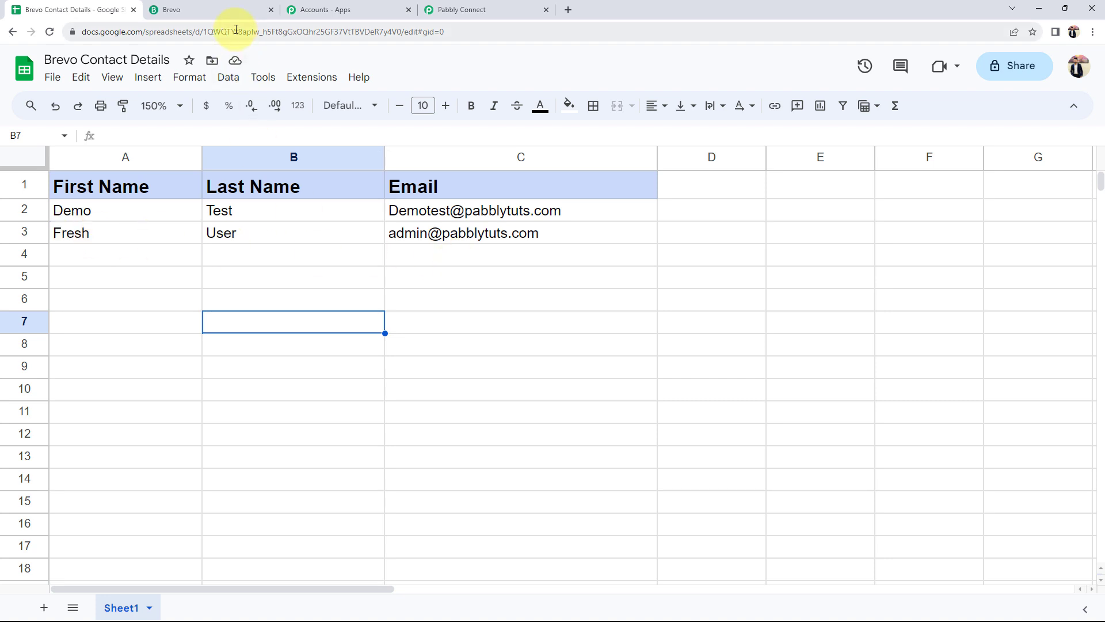
pyautogui.click(245, 9)
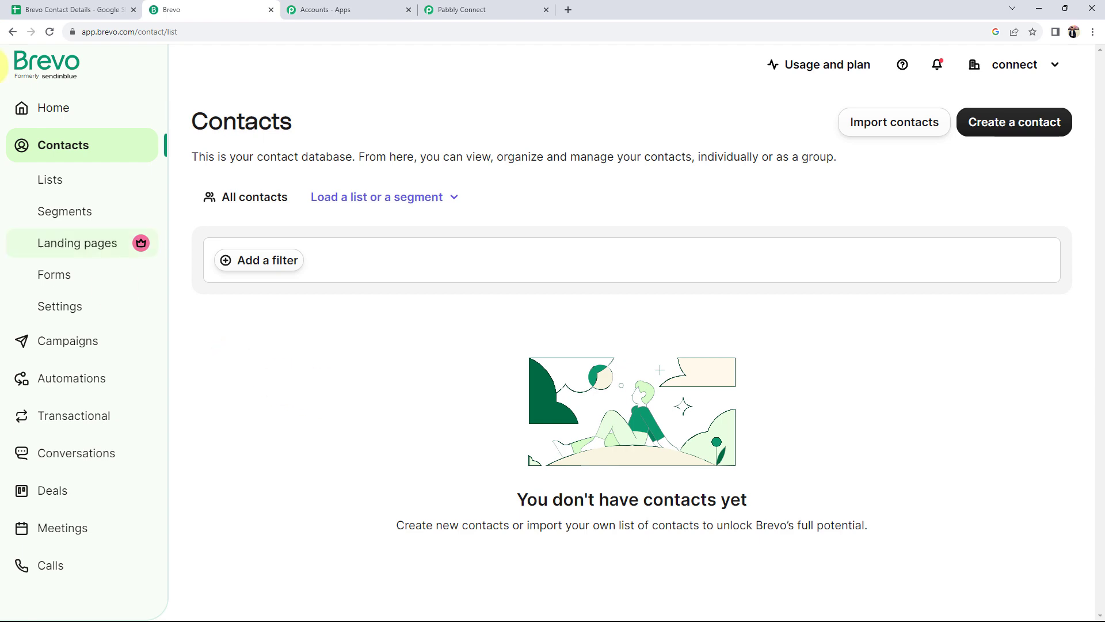
pyautogui.click(66, 10)
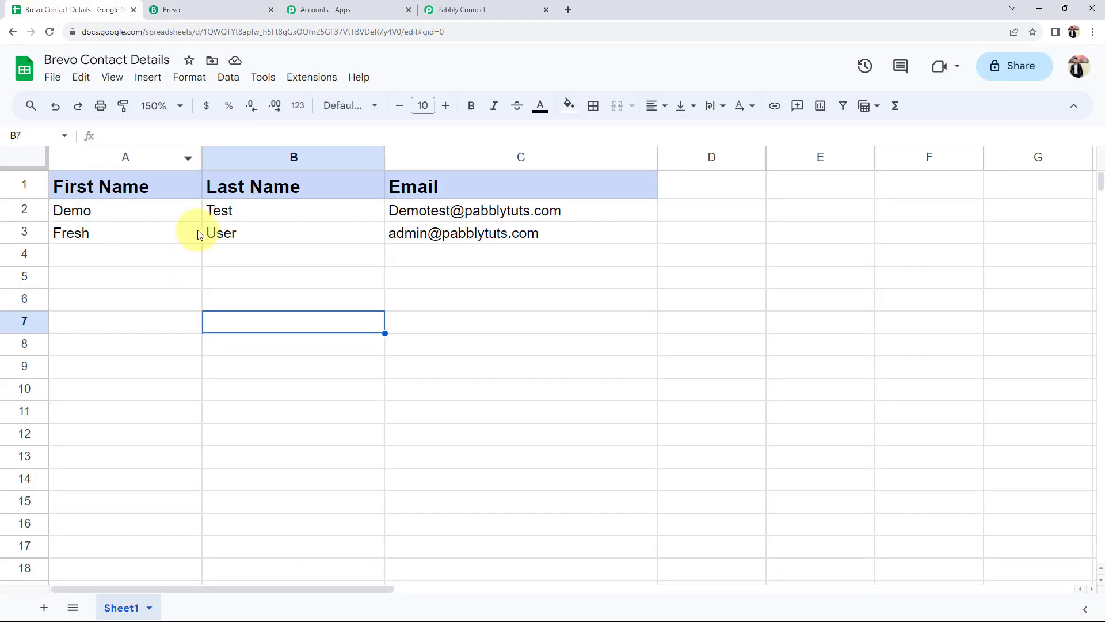
pyautogui.click(221, 7)
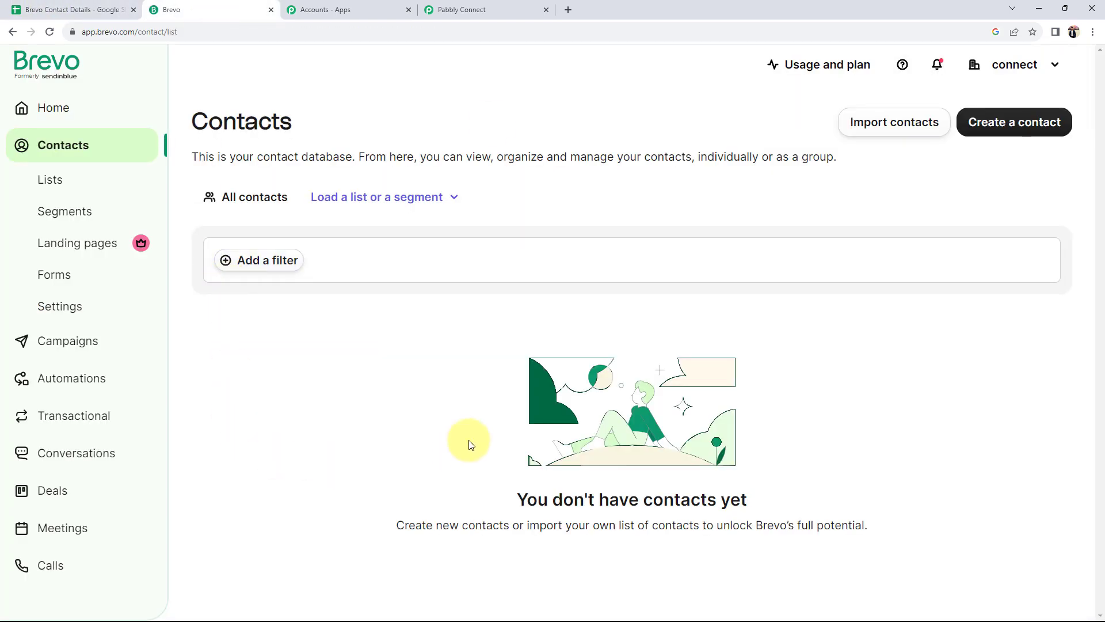
# Back in Pabbly Connect, expand the trigger step and focus the app search field
pyautogui.click(466, 8)
pyautogui.click(363, 272)
pyautogui.click(326, 370)
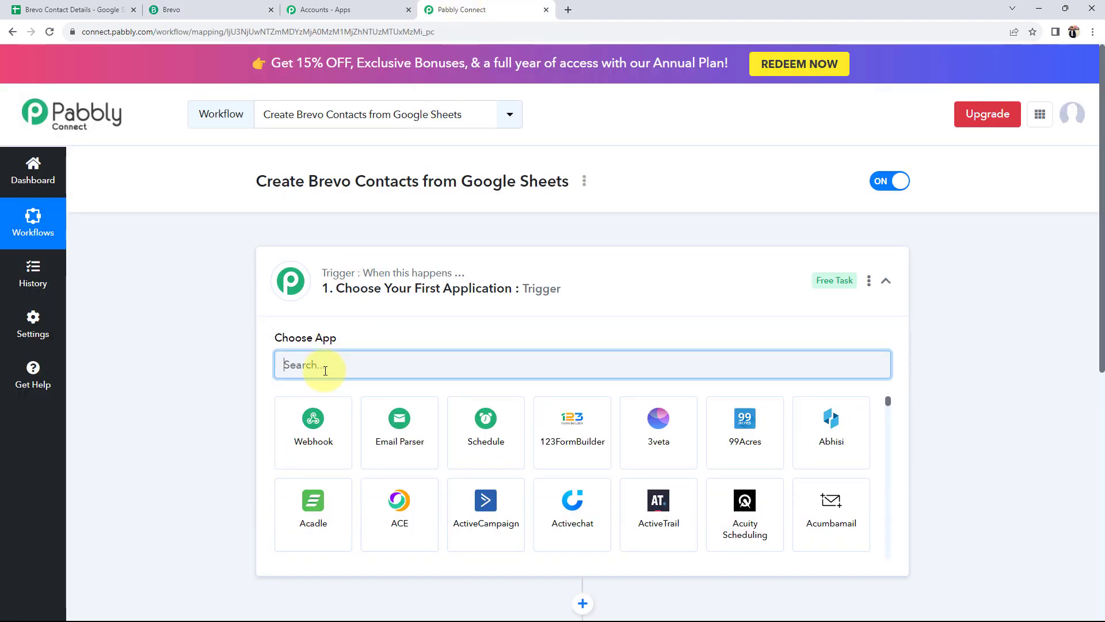
# Set the trigger to Google Sheets with the New or Updated Spreadsheet Row event
pyautogui.write('googl')
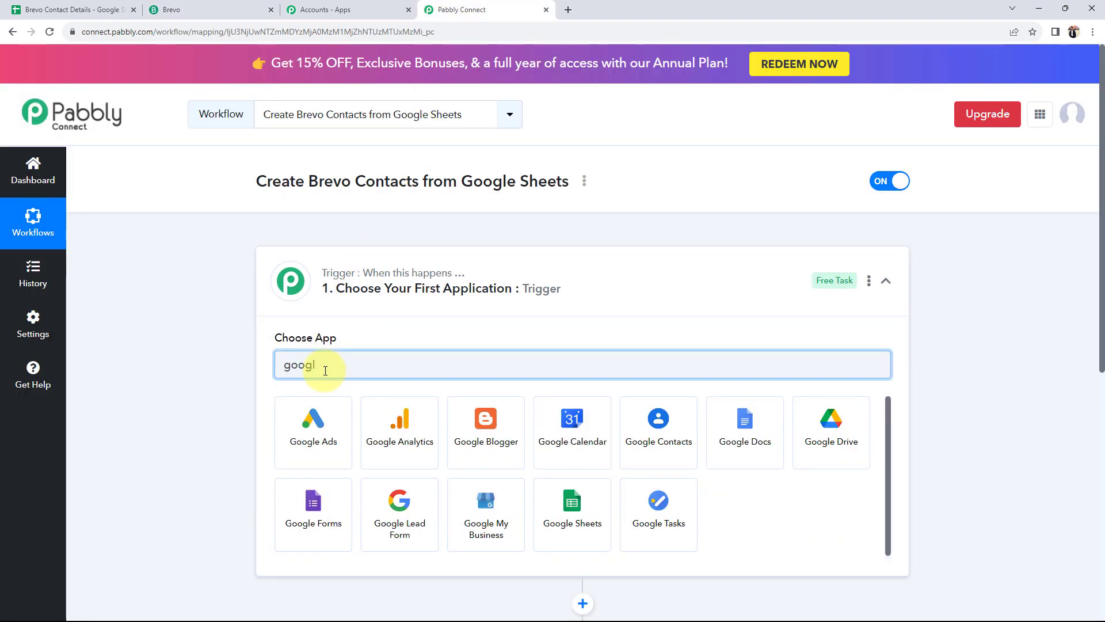
pyautogui.click(598, 509)
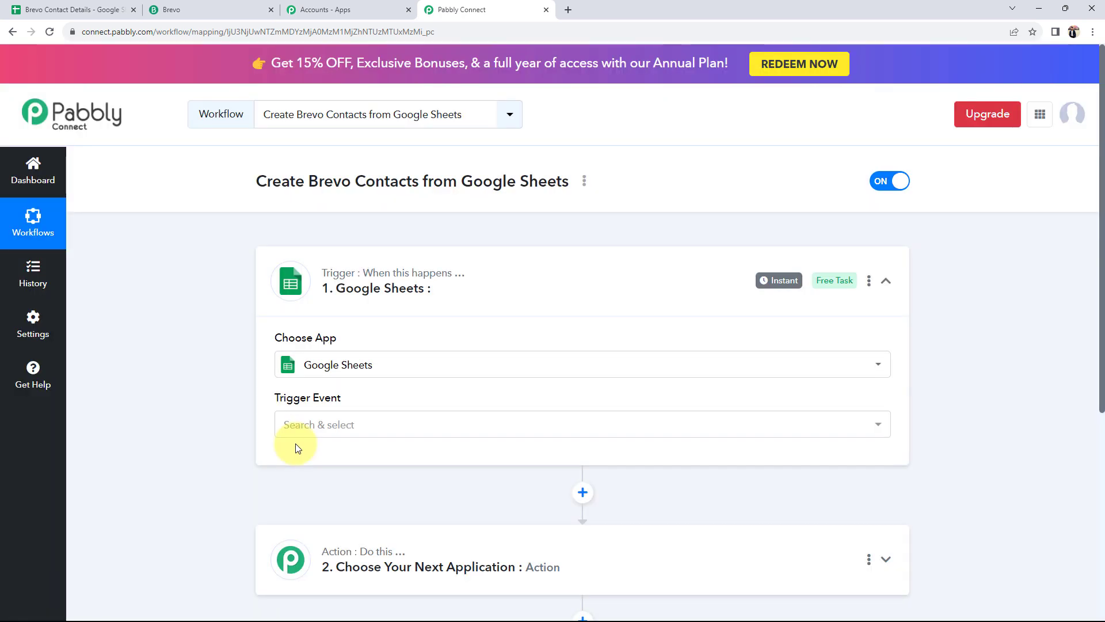
pyautogui.click(291, 426)
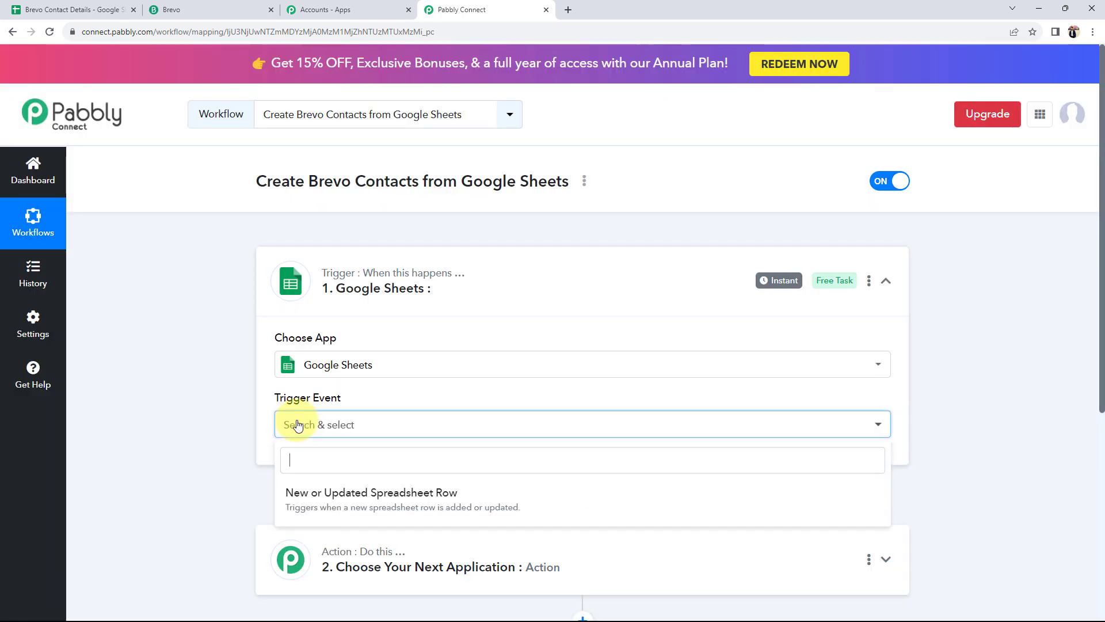
pyautogui.click(328, 495)
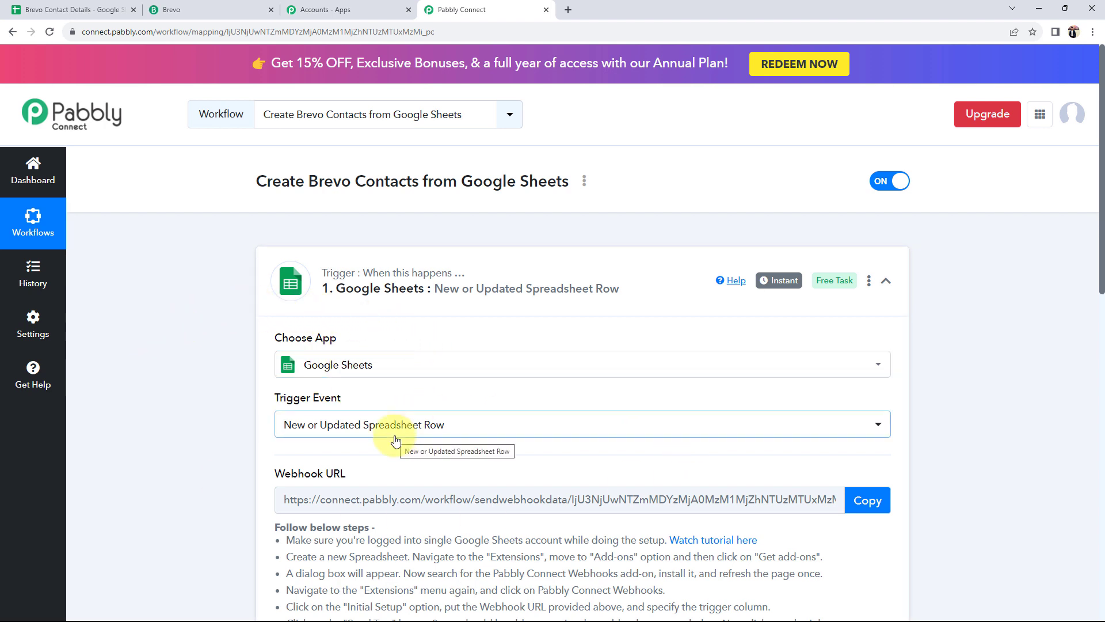
pyautogui.scroll(-3, 217, 461)
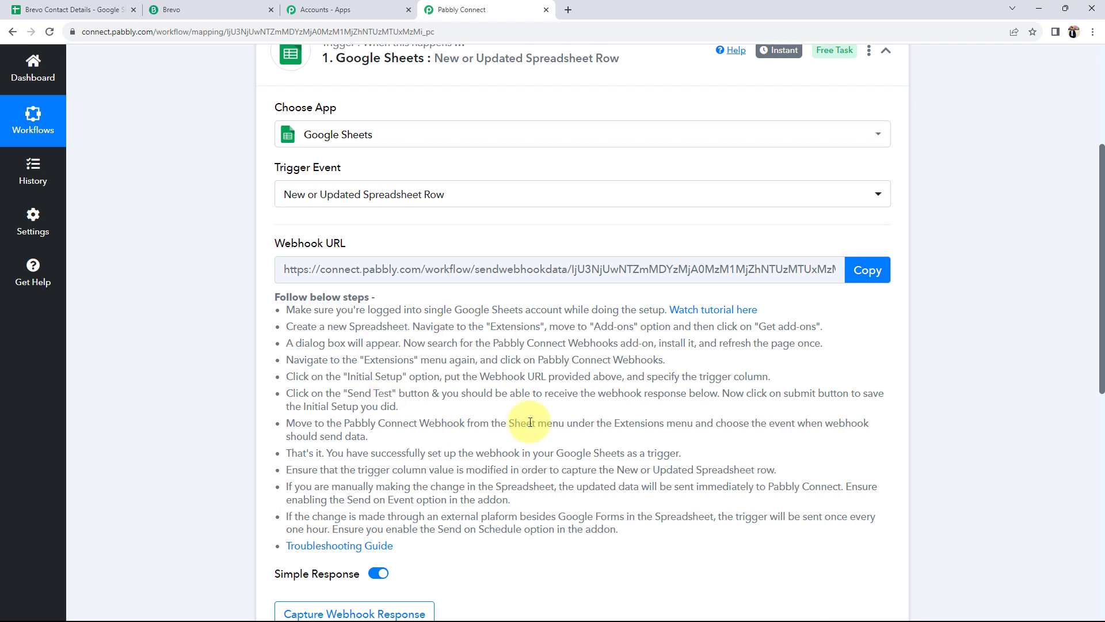
# Glance at the Brevo Contact Details spreadsheet, then return to the trigger setup page
pyautogui.click(74, 10)
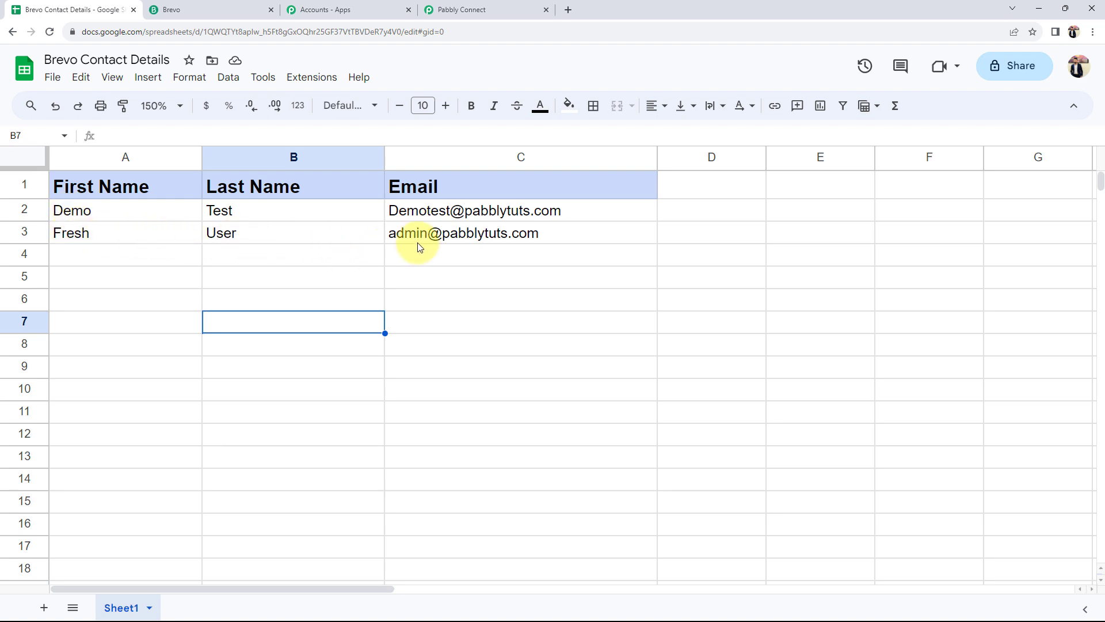
pyautogui.moveTo(424, 231)
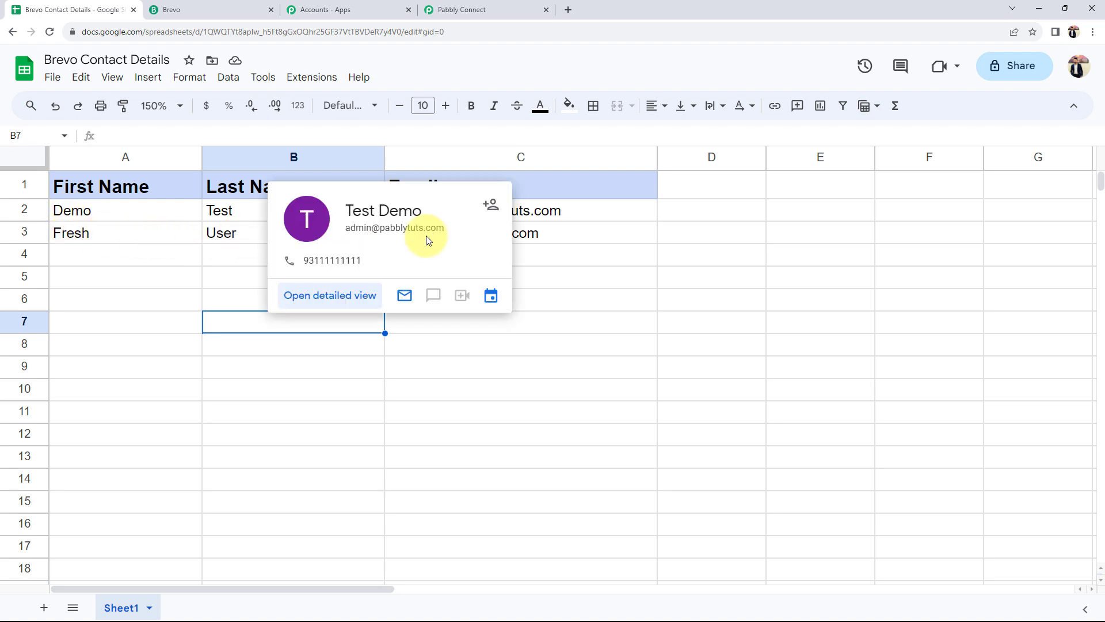
pyautogui.click(514, 8)
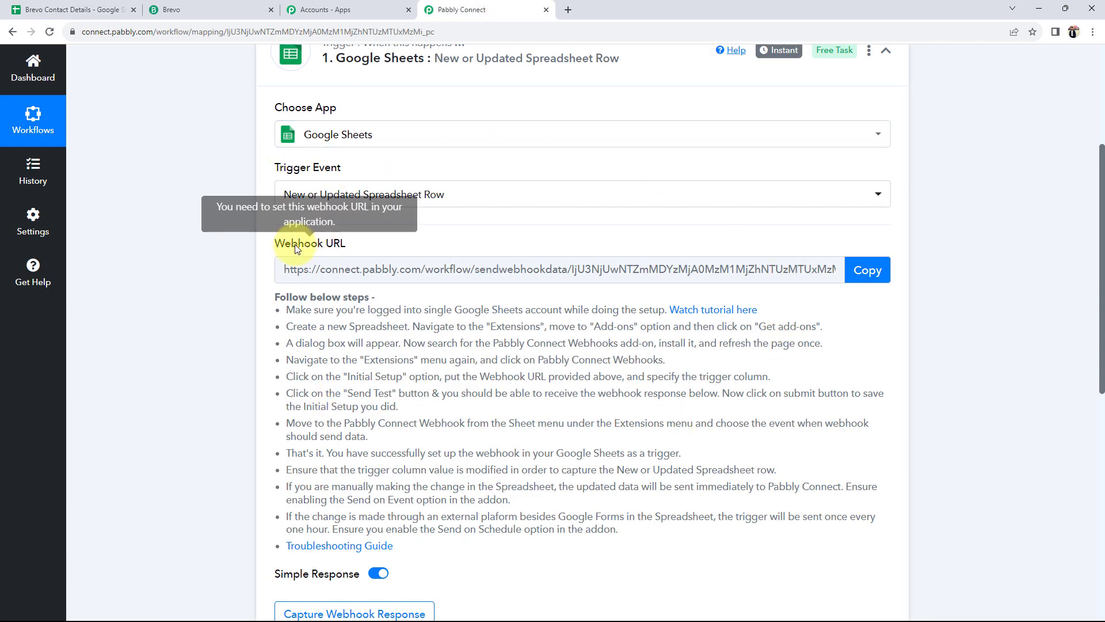
pyautogui.moveTo(272, 238); pyautogui.dragTo(267, 269)
pyautogui.click(176, 286)
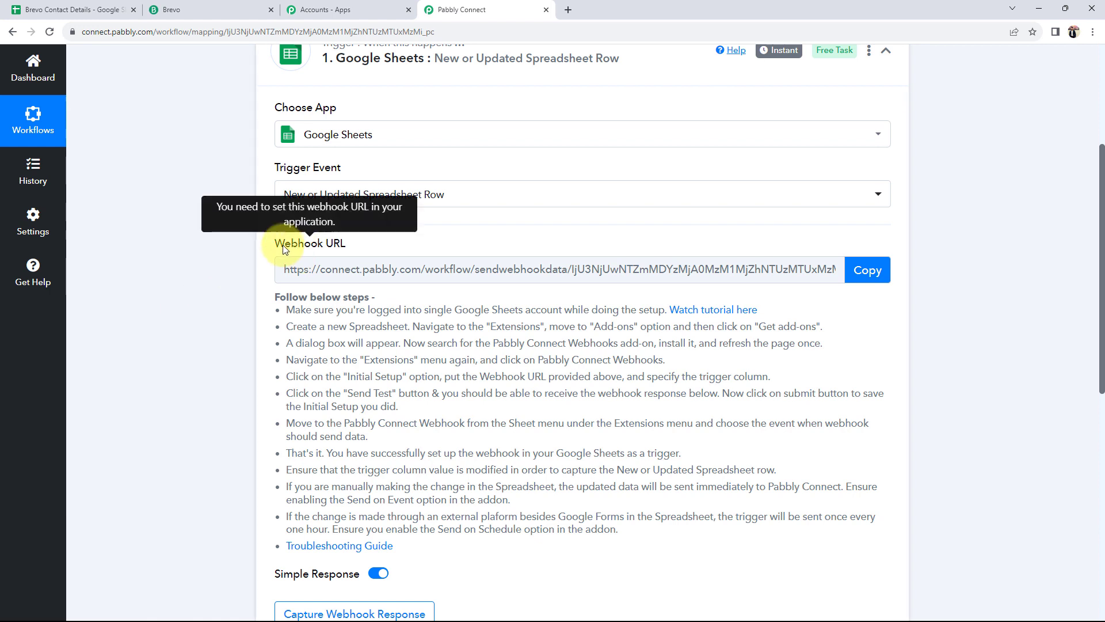
# Review the webhook setup instructions and copy the trigger's webhook URL
pyautogui.moveTo(274, 243); pyautogui.dragTo(341, 243)
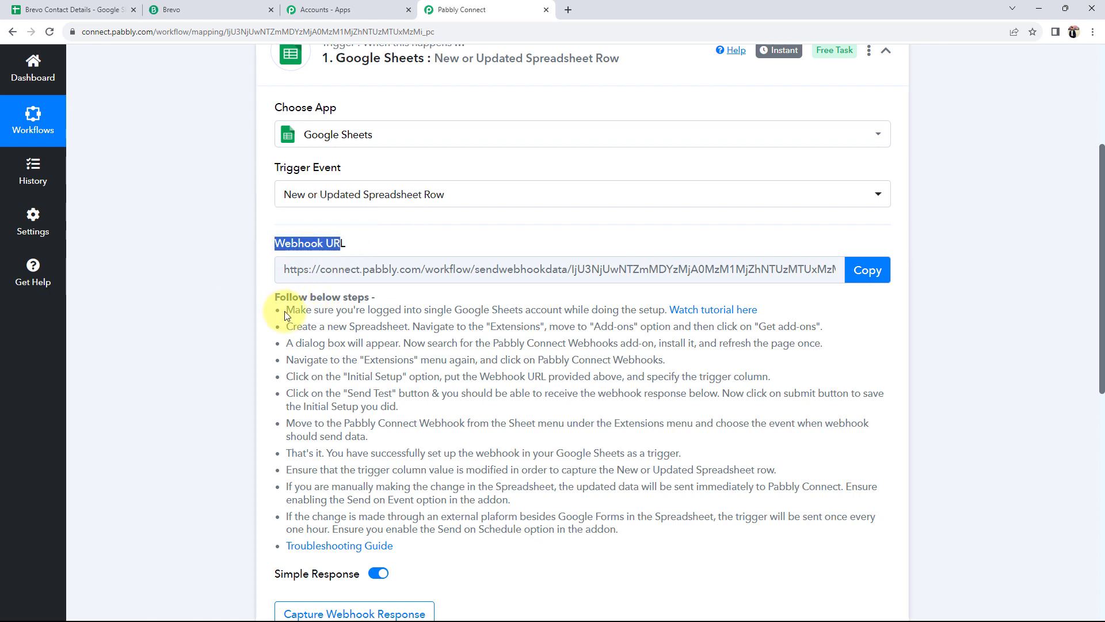
pyautogui.moveTo(286, 311); pyautogui.dragTo(703, 536)
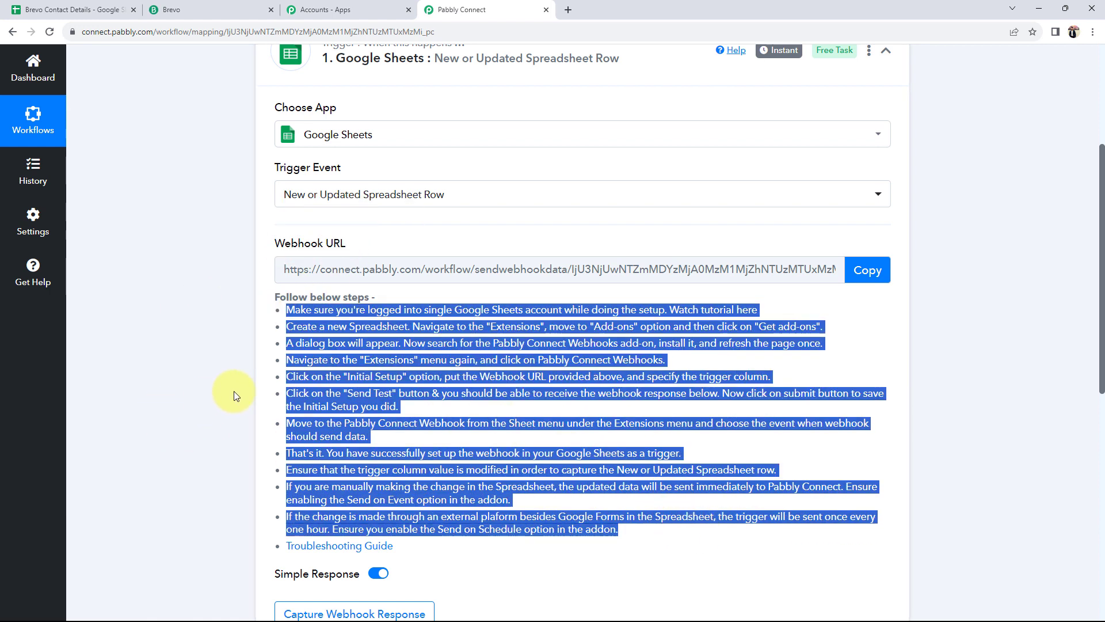
pyautogui.click(201, 386)
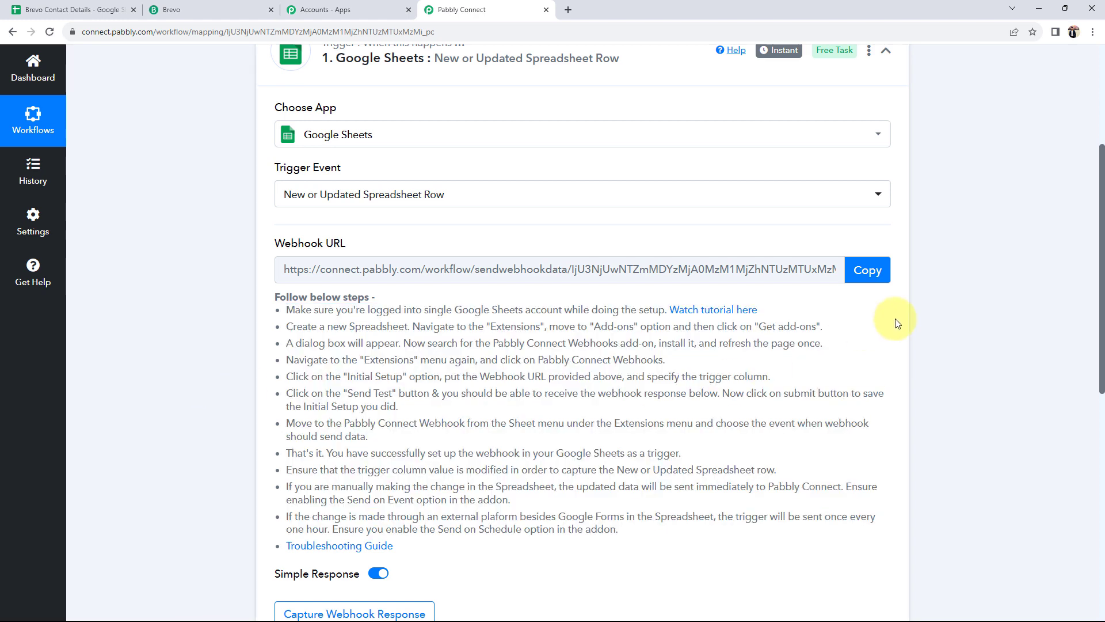
pyautogui.click(868, 270)
pyautogui.click(99, 7)
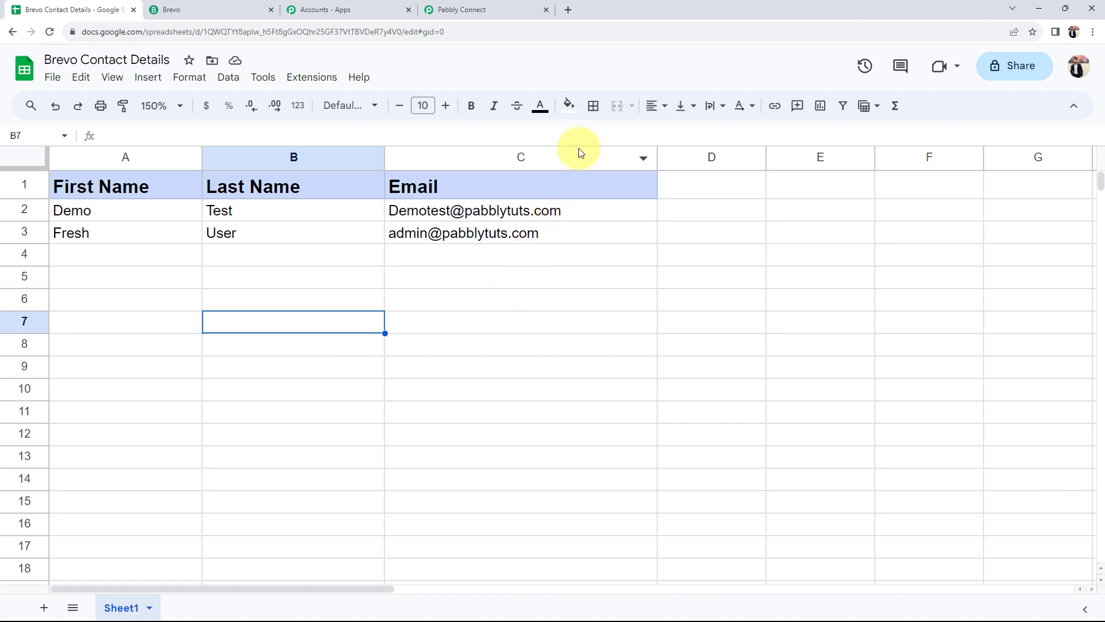
pyautogui.click(291, 85)
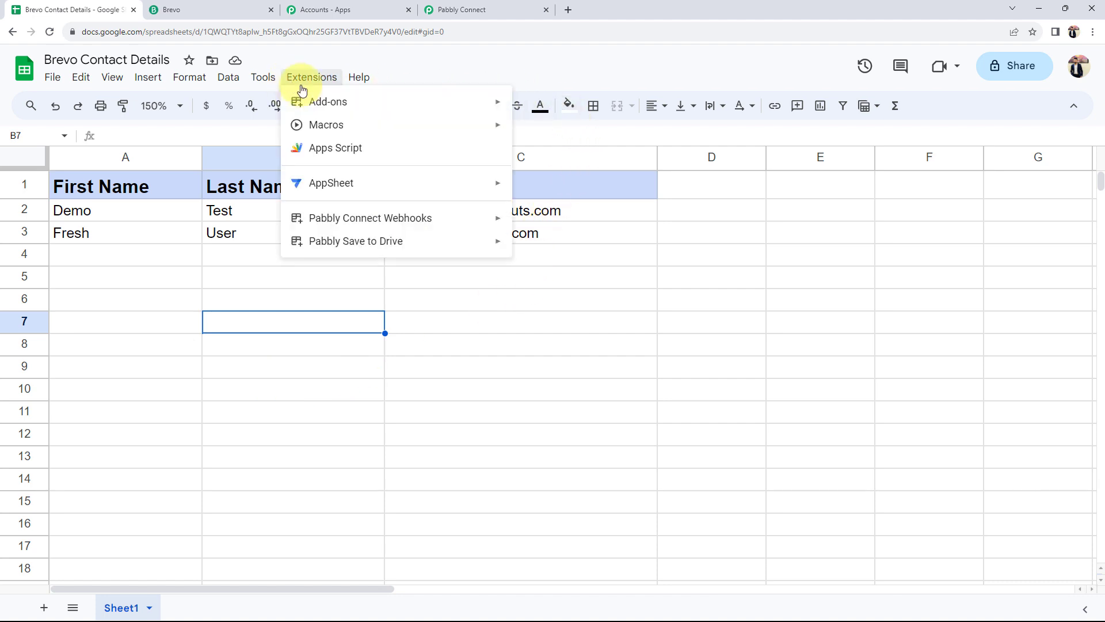
pyautogui.moveTo(299, 102)
pyautogui.click(550, 105)
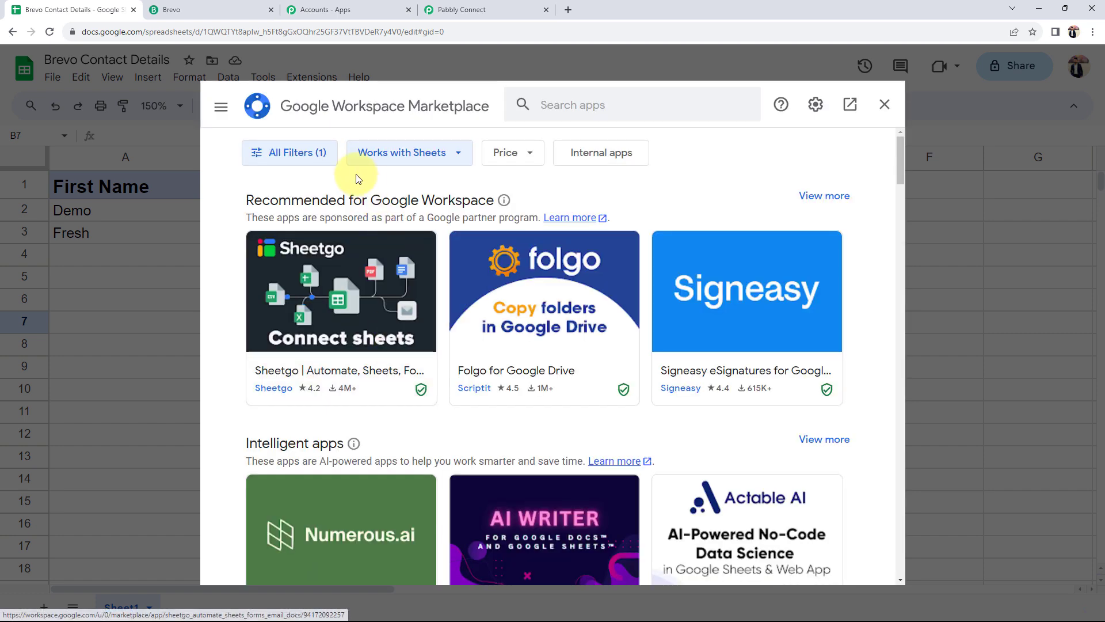
pyautogui.click(562, 105)
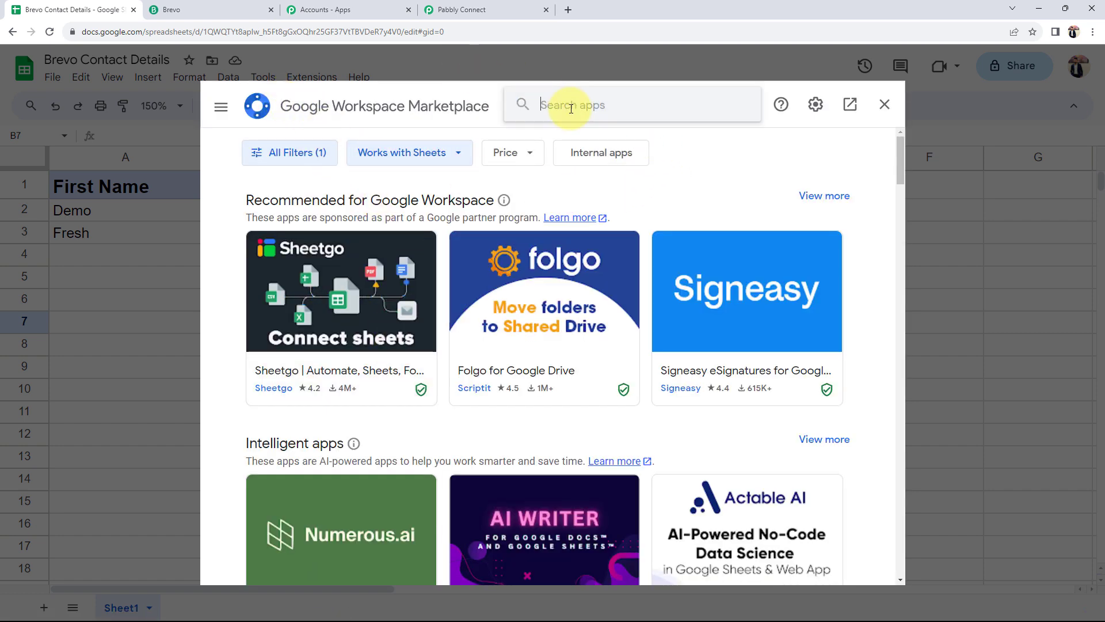
pyautogui.write('pabbly')
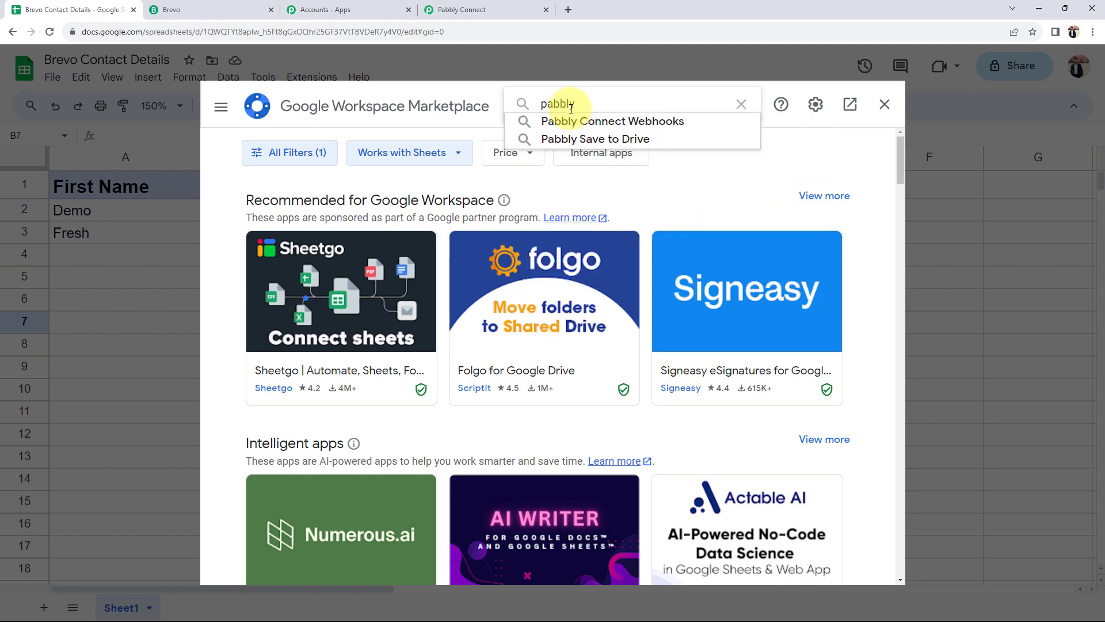
pyautogui.click(593, 118)
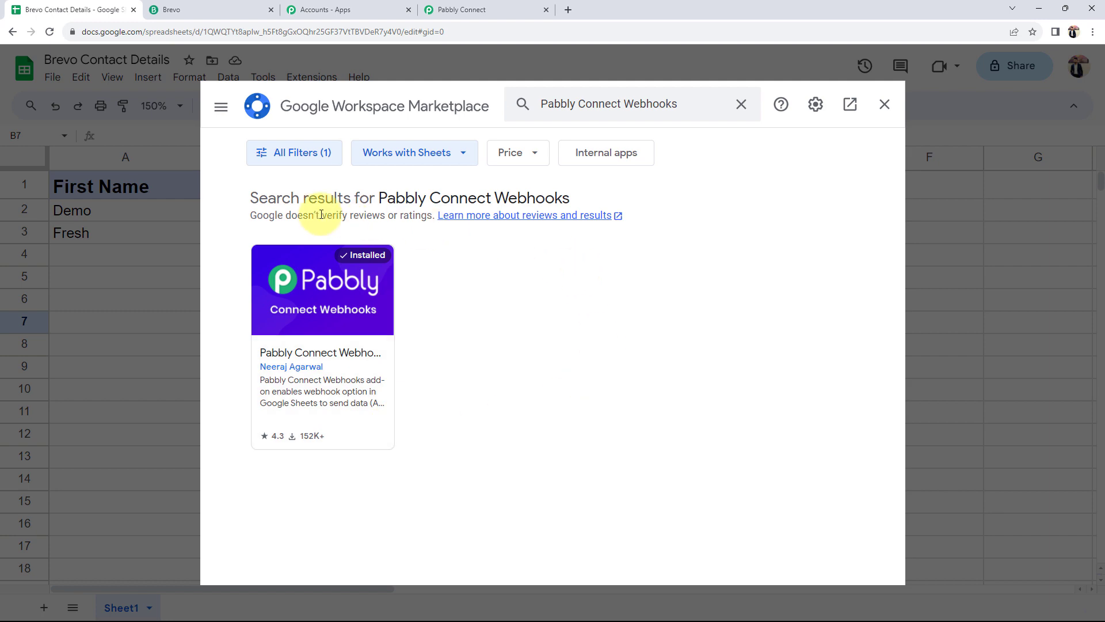
pyautogui.click(357, 305)
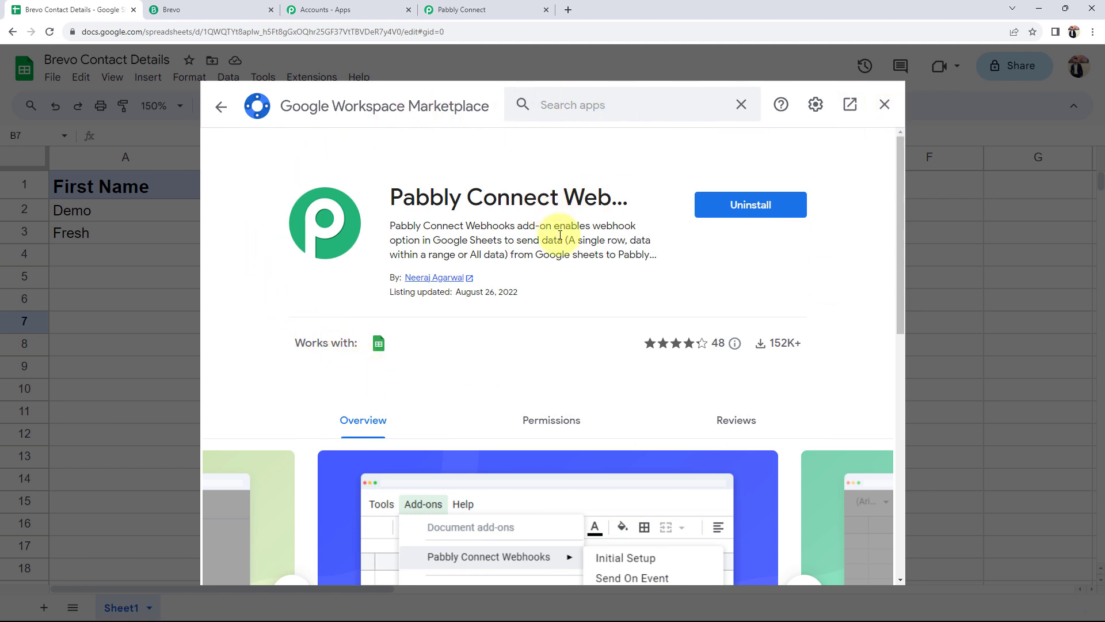
pyautogui.click(884, 104)
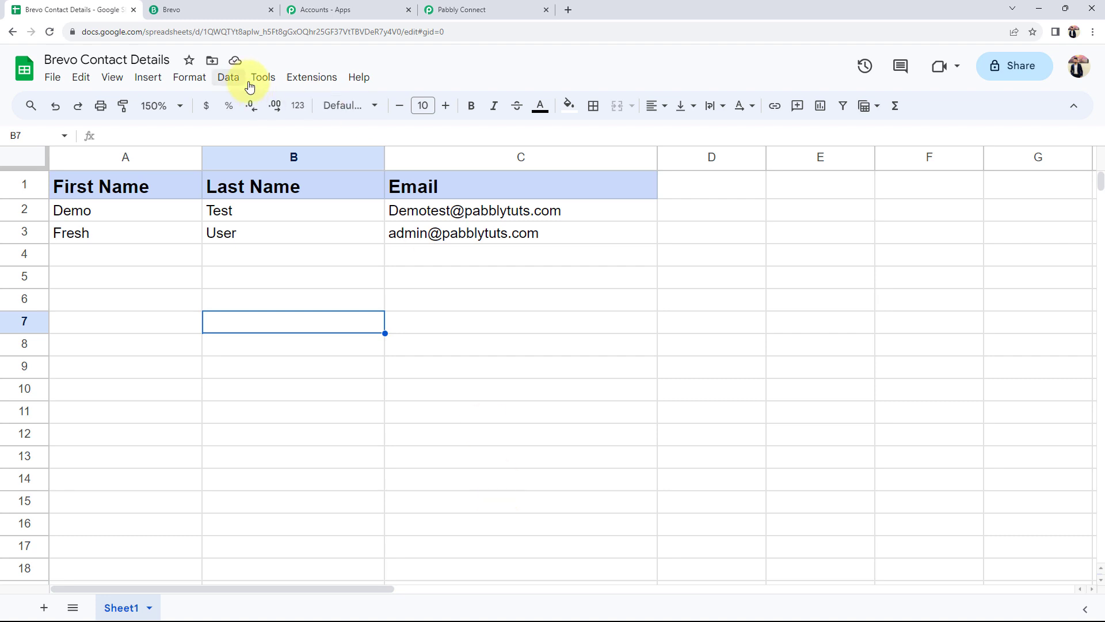
# Open Extensions > Pabbly Connect Webhooks > Initial Setup in Google Sheets
pyautogui.click(312, 77)
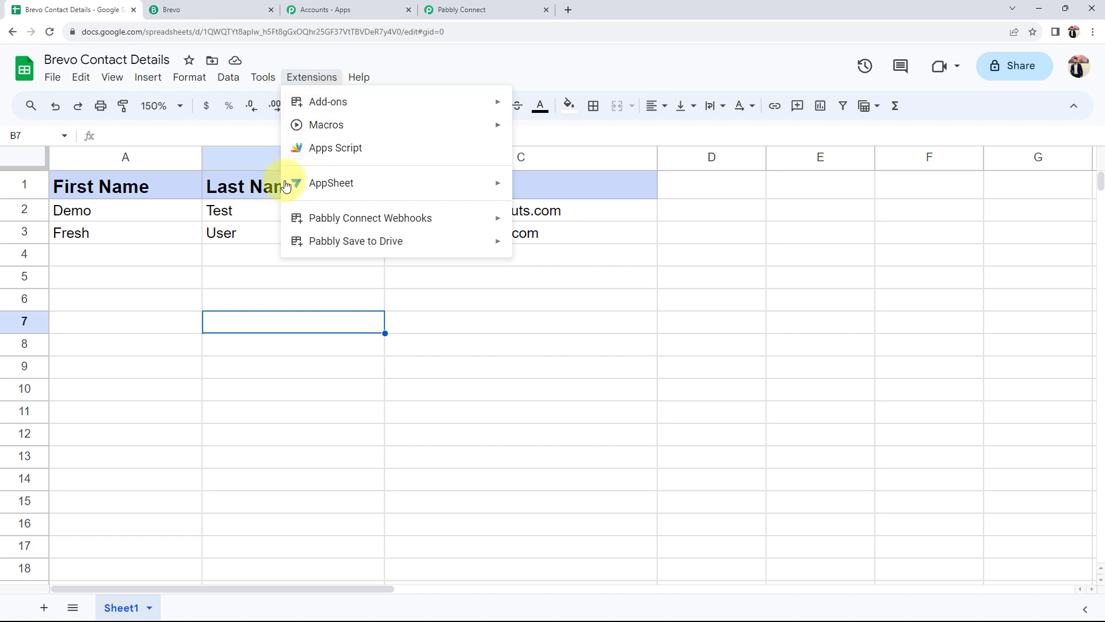
pyautogui.moveTo(420, 222)
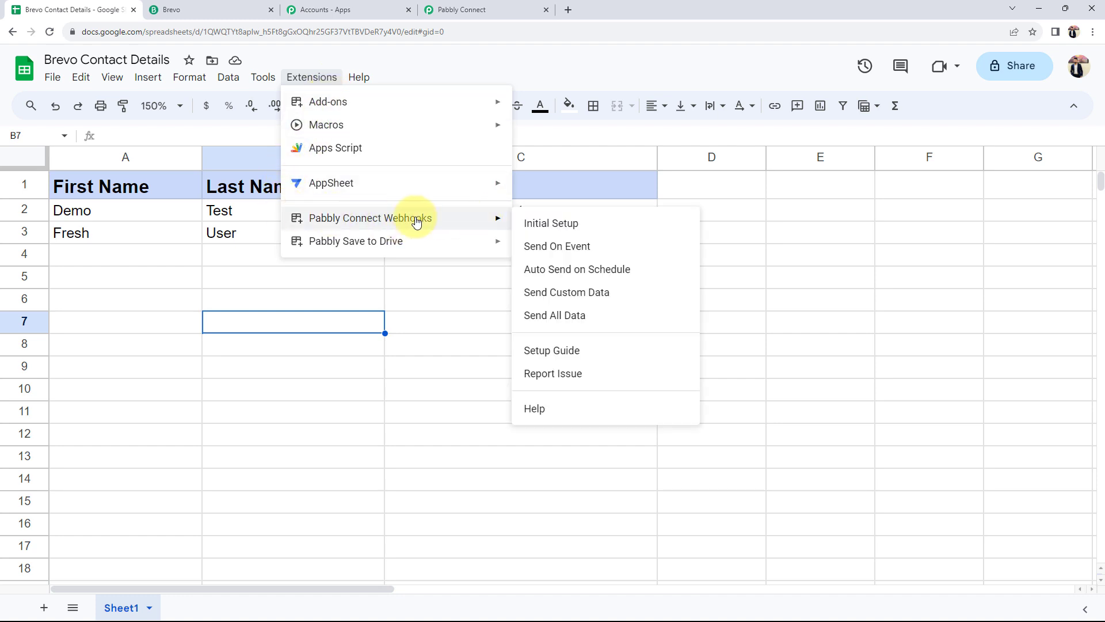
pyautogui.click(605, 226)
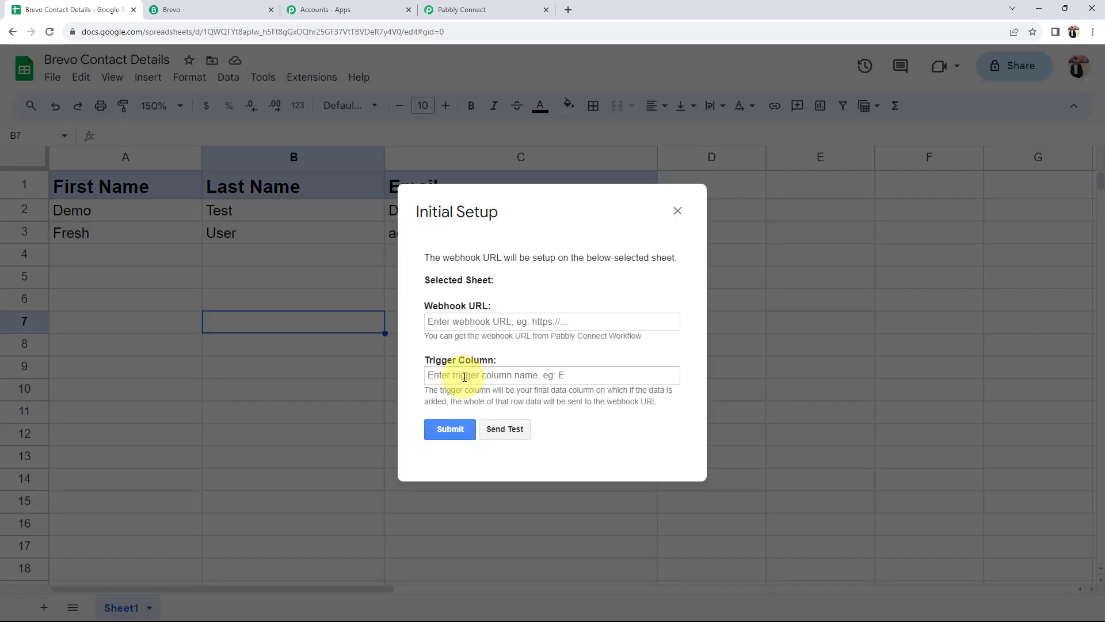
pyautogui.moveTo(427, 306); pyautogui.dragTo(506, 308)
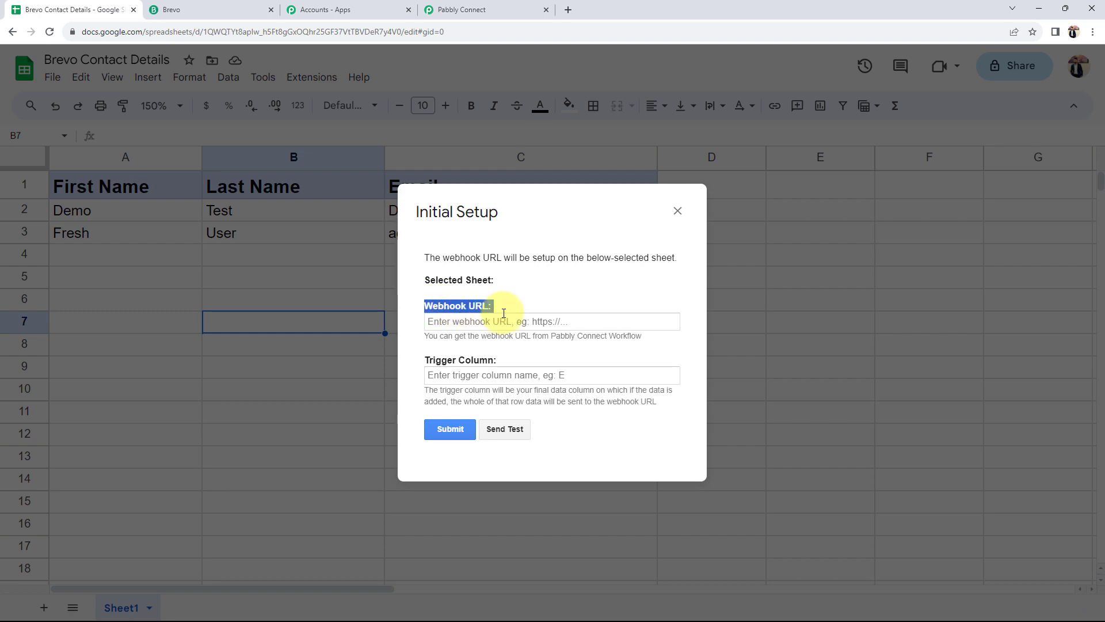
pyautogui.moveTo(430, 360); pyautogui.dragTo(522, 361)
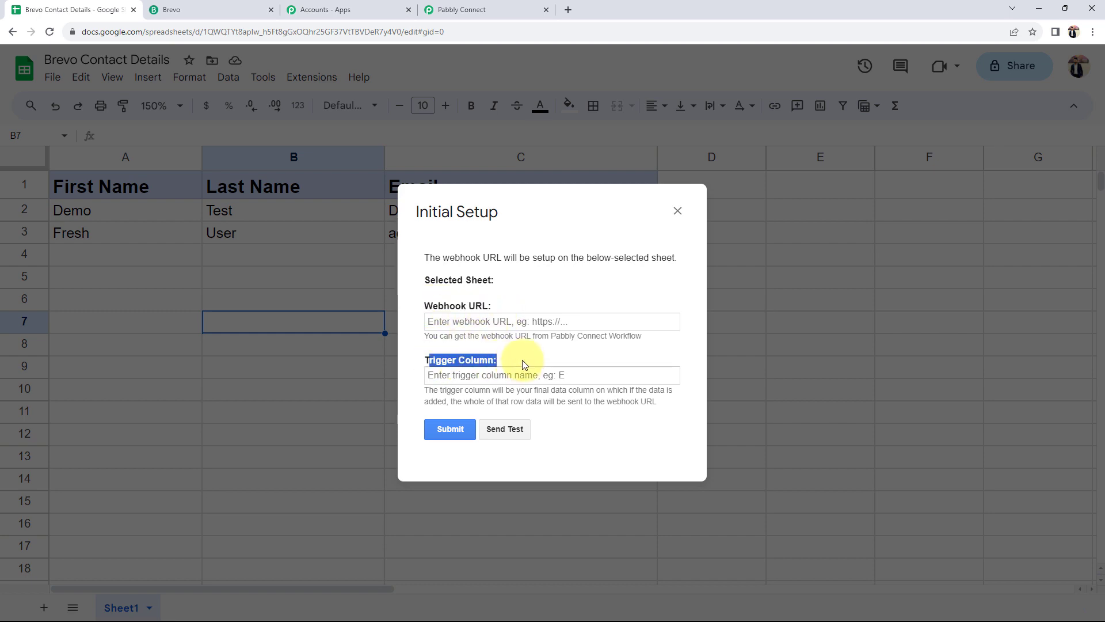
pyautogui.click(421, 343)
# Copy the workflow's webhook URL from Pabbly Connect and paste it into the Webhook URL field
pyautogui.click(472, 10)
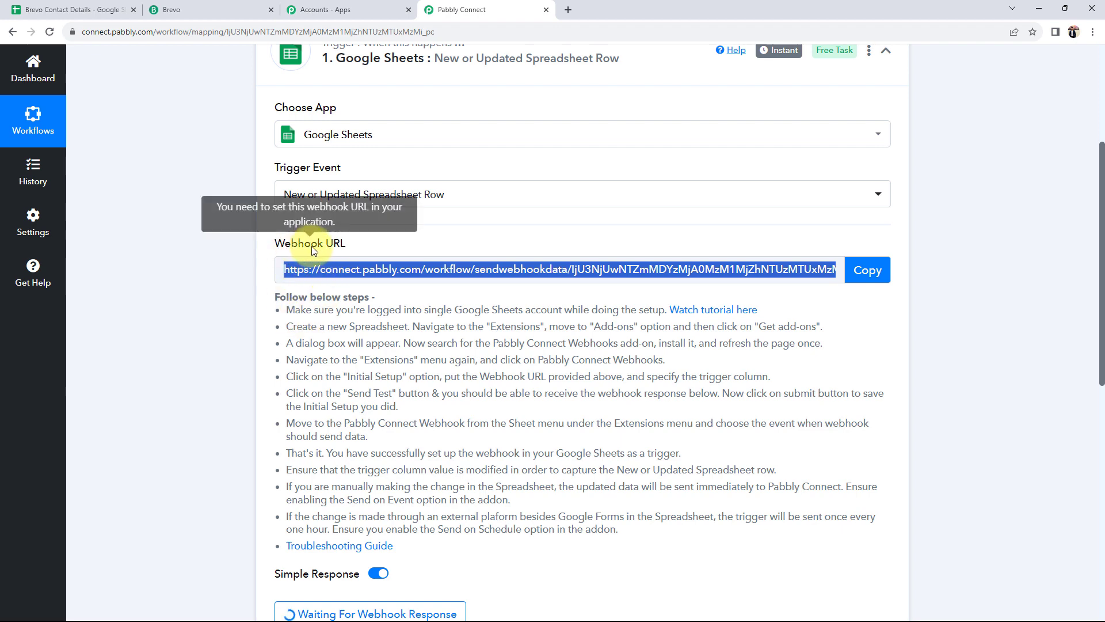
pyautogui.click(865, 270)
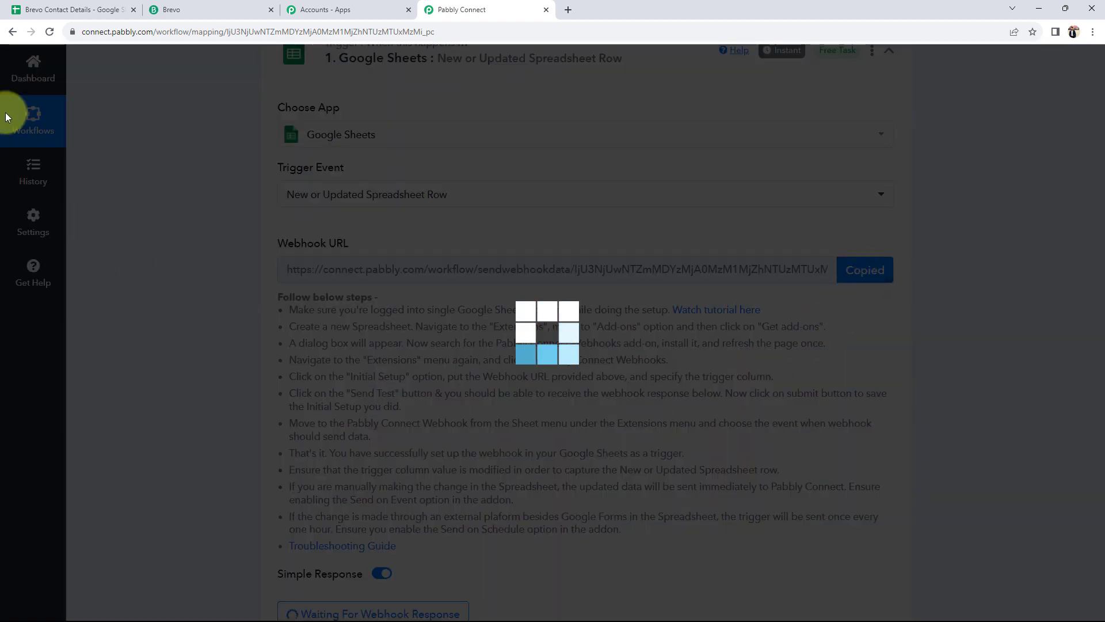
pyautogui.click(34, 10)
pyautogui.click(496, 315)
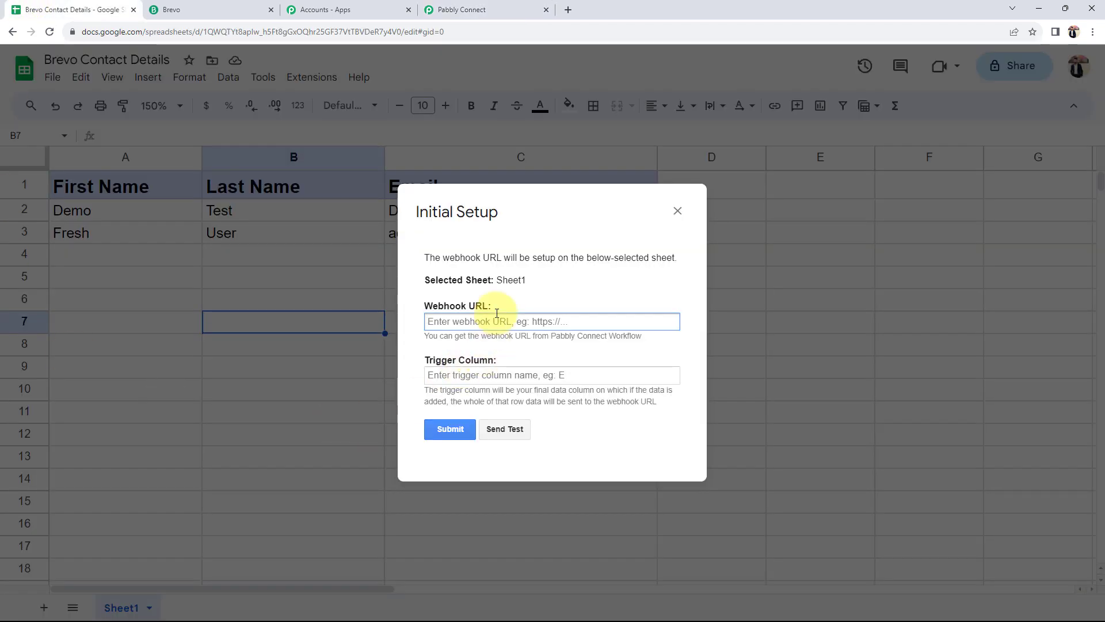
pyautogui.hotkey('ctrl', 'v')
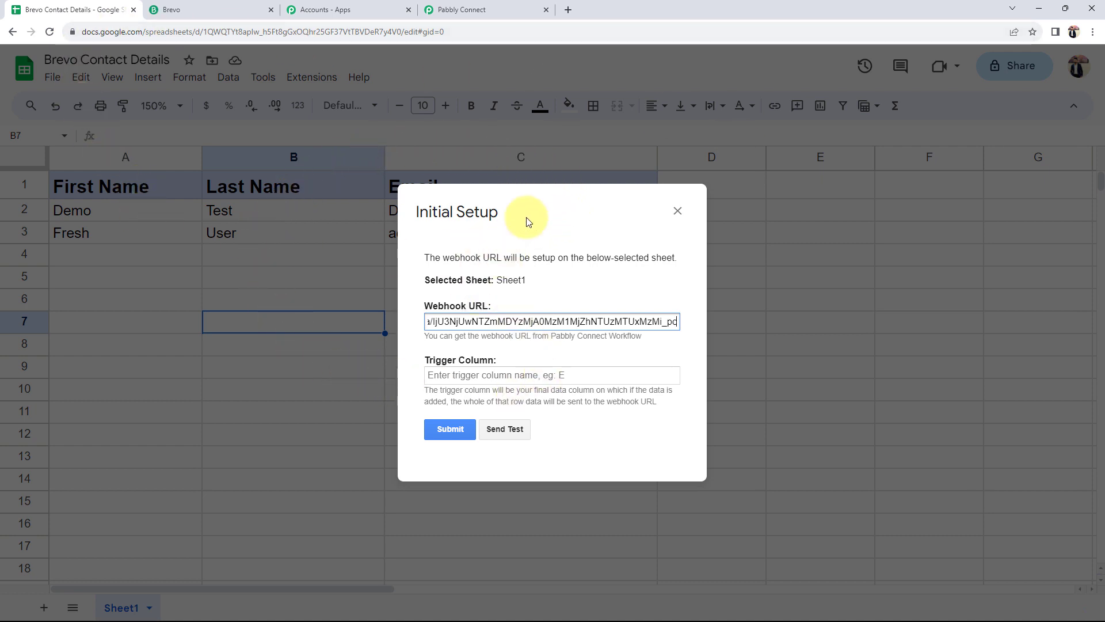
# Enter C as the Trigger Column
pyautogui.moveTo(562, 207); pyautogui.dragTo(322, 316)
pyautogui.click(241, 484)
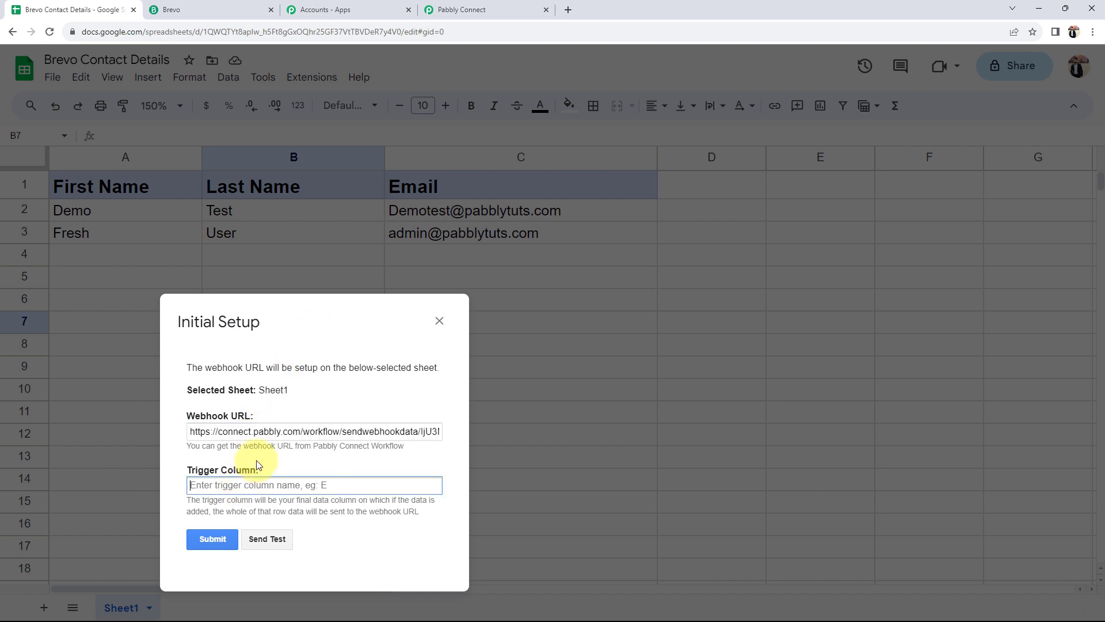
pyautogui.moveTo(299, 309); pyautogui.dragTo(328, 367)
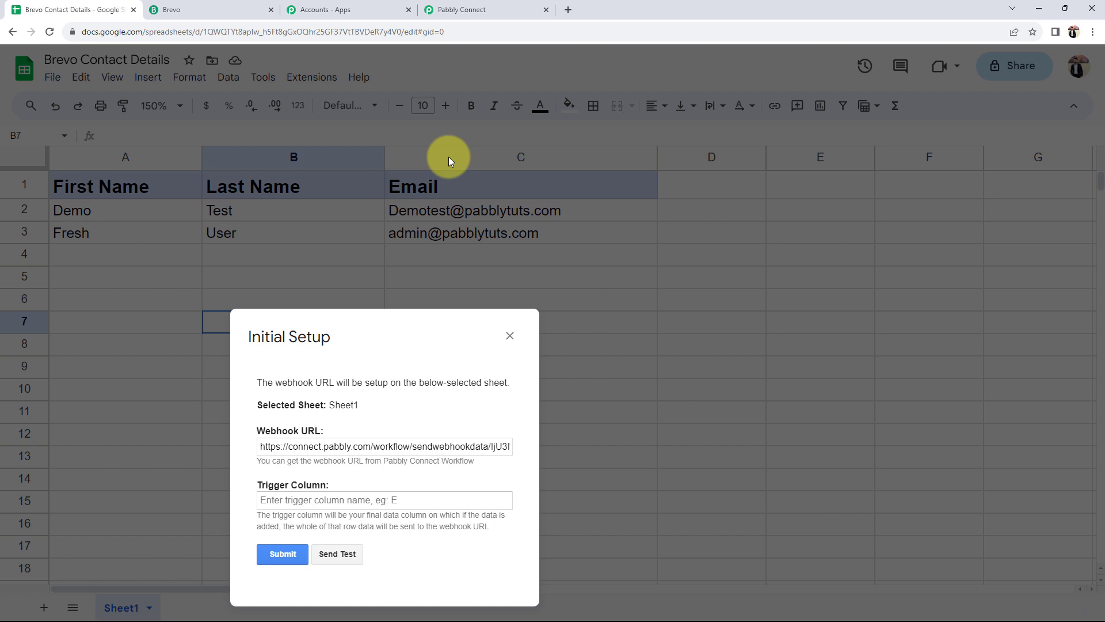
pyautogui.click(316, 499)
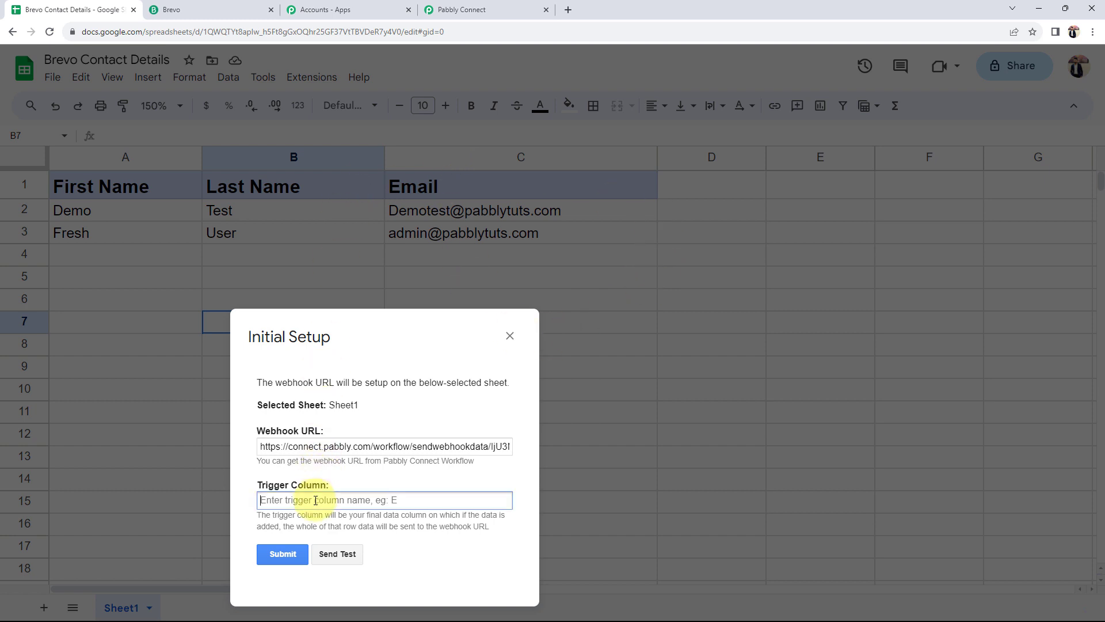
pyautogui.write('C')
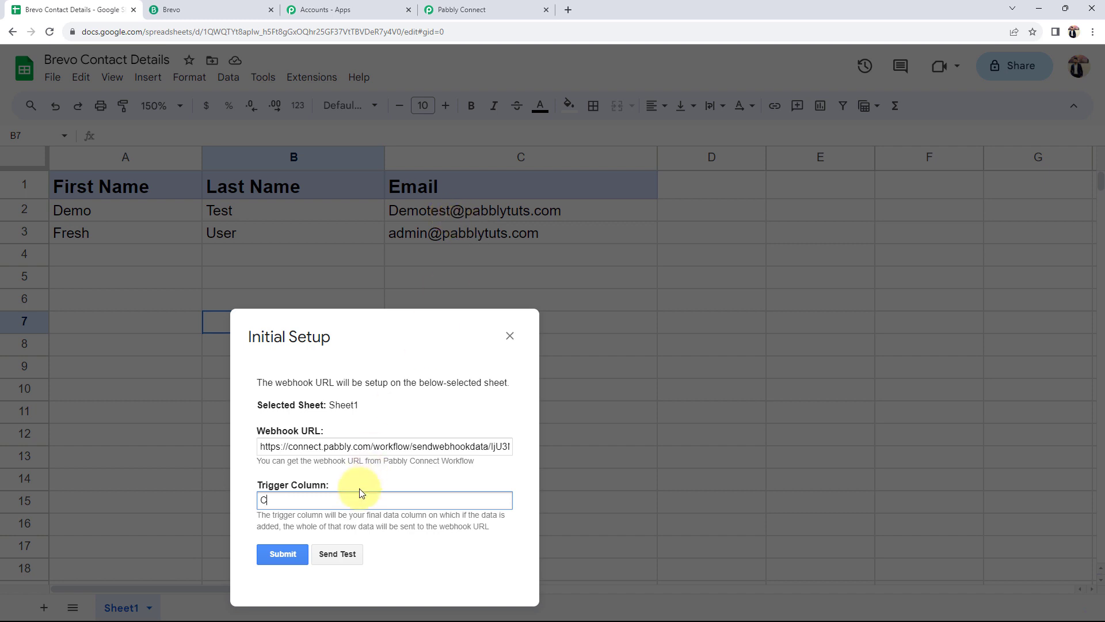
# Send test data, confirm the success message, then submit and close the setup
pyautogui.click(337, 552)
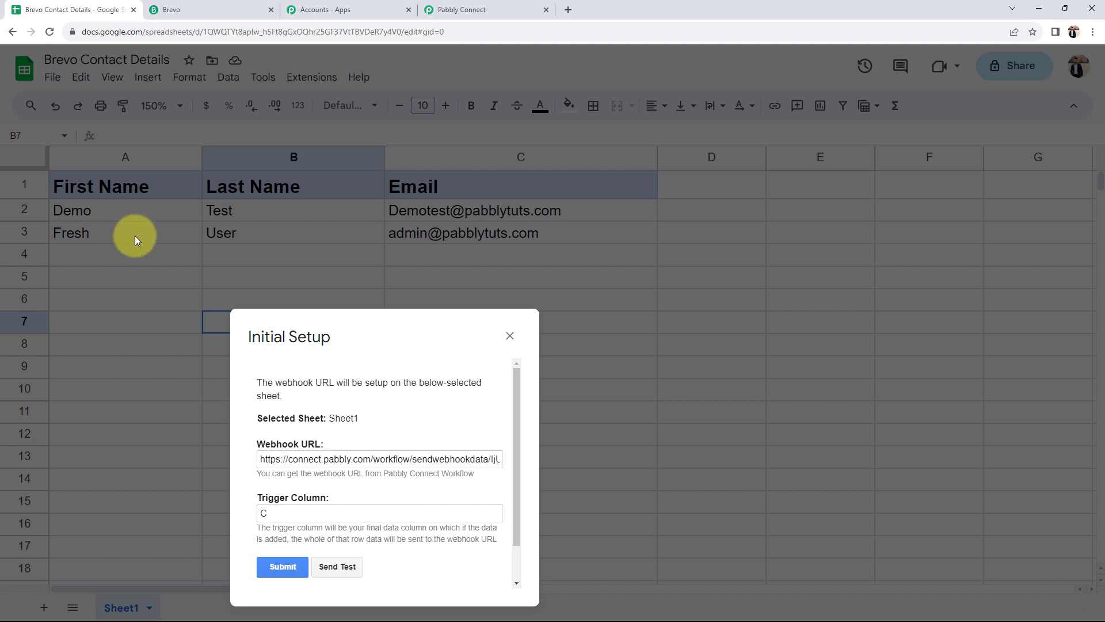
pyautogui.scroll(-1, 358, 426)
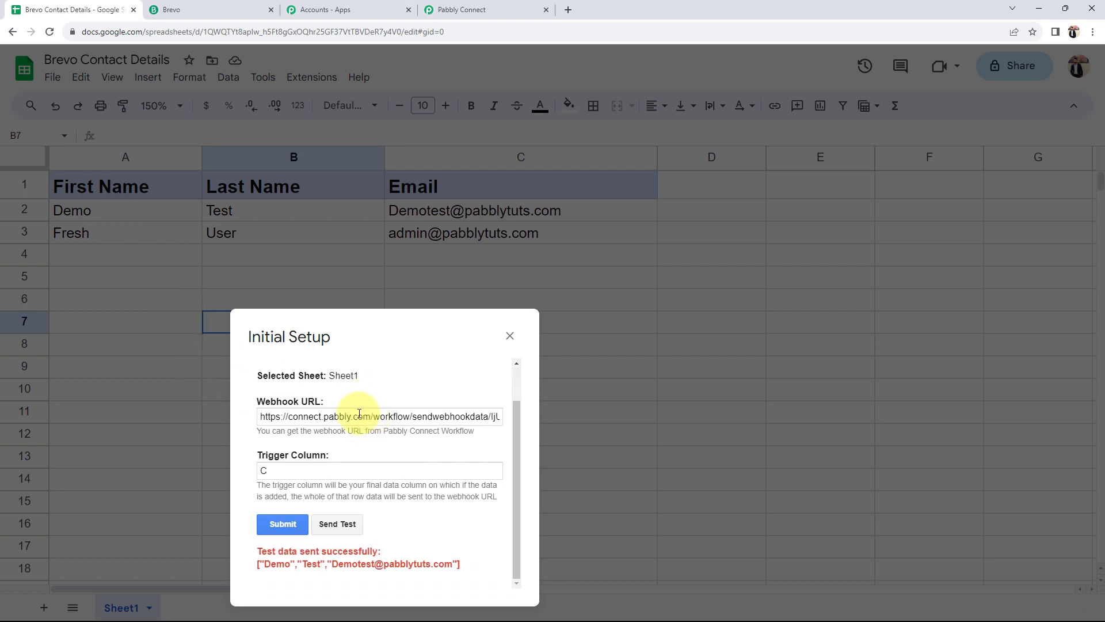
pyautogui.moveTo(258, 551); pyautogui.dragTo(425, 551)
pyautogui.click(427, 551)
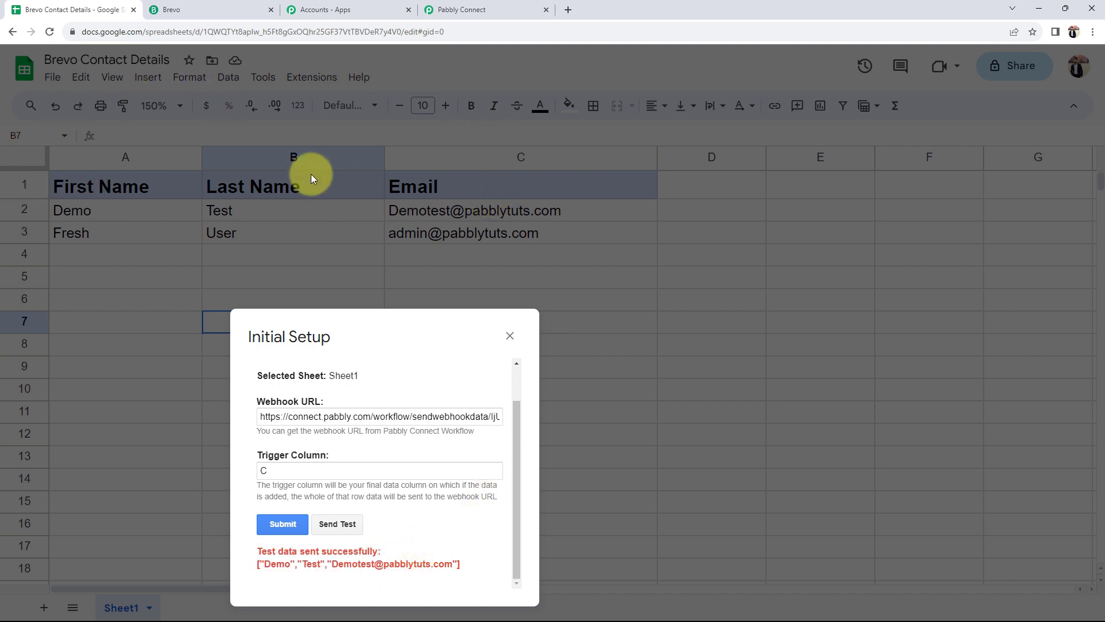
pyautogui.click(283, 523)
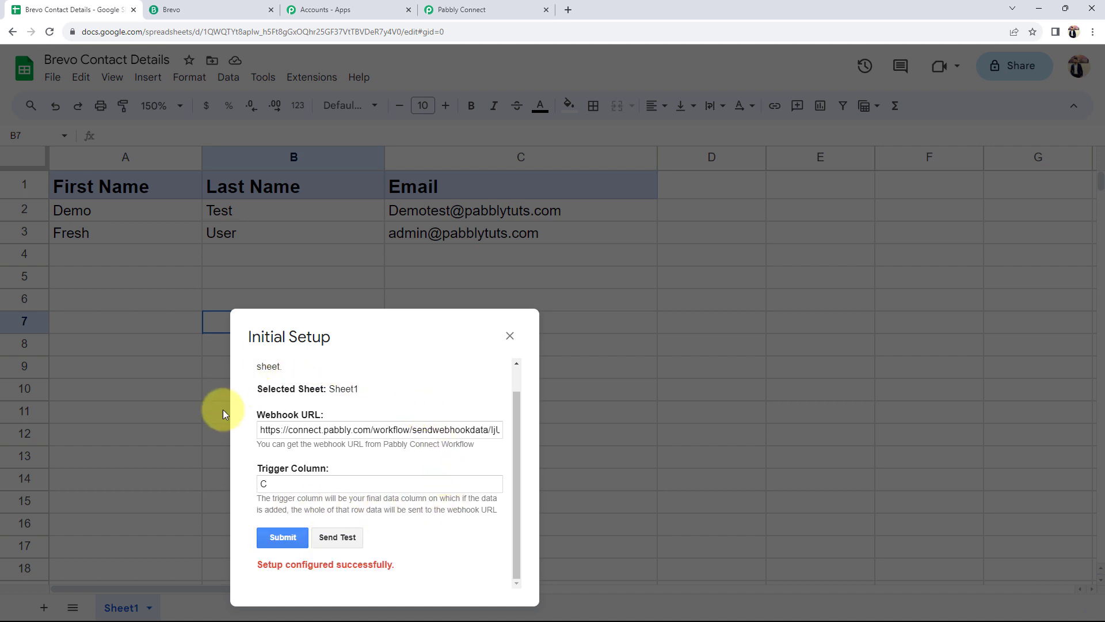
pyautogui.click(510, 336)
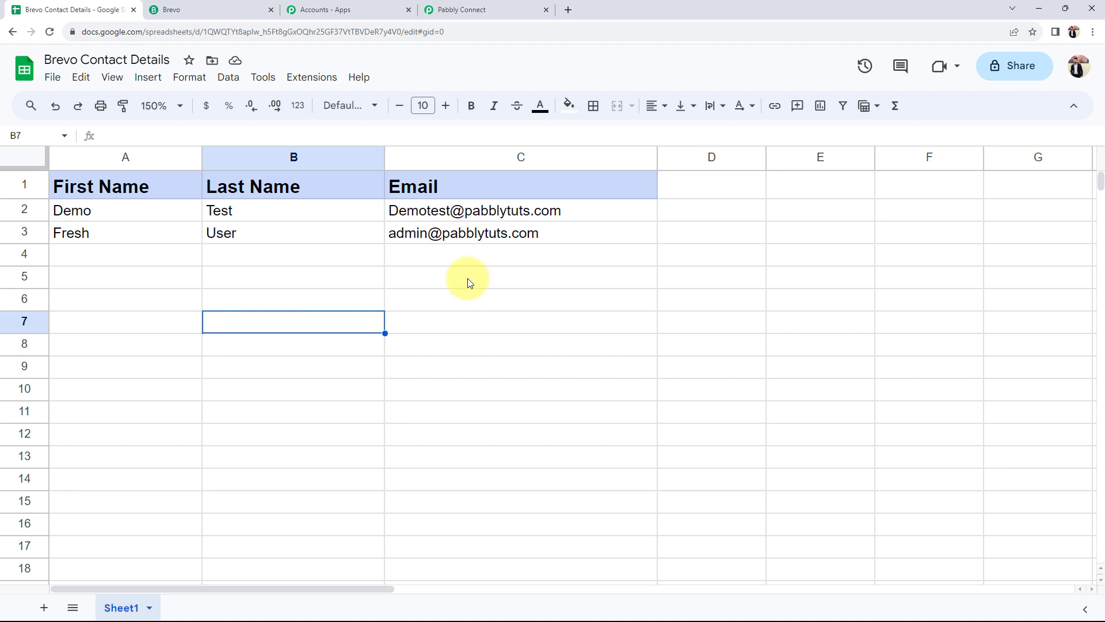
pyautogui.click(311, 80)
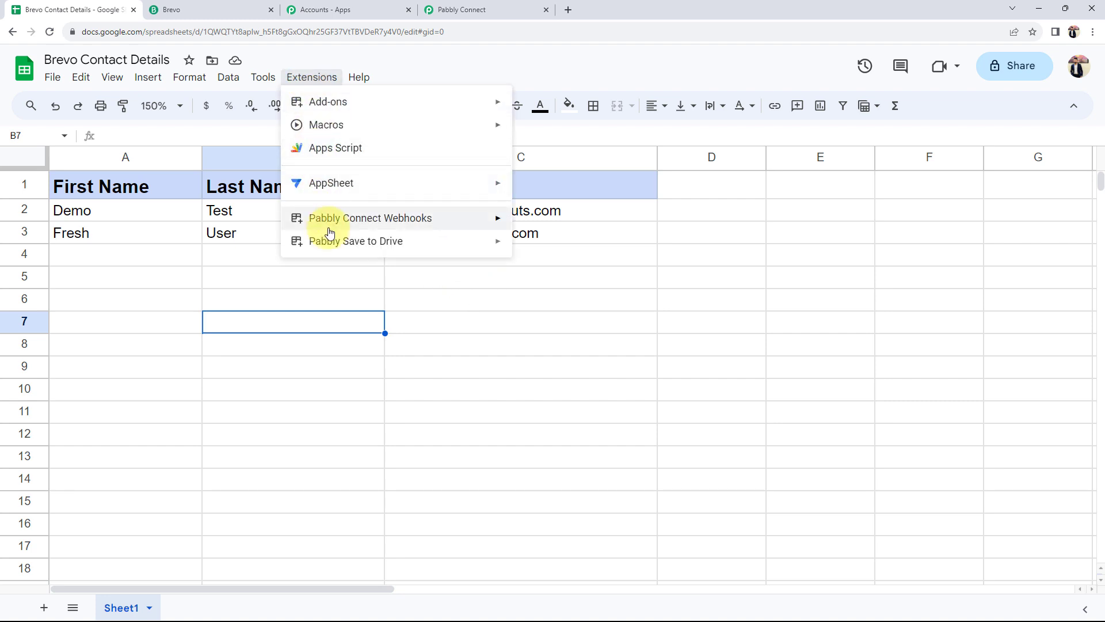
pyautogui.moveTo(328, 227)
pyautogui.click(616, 254)
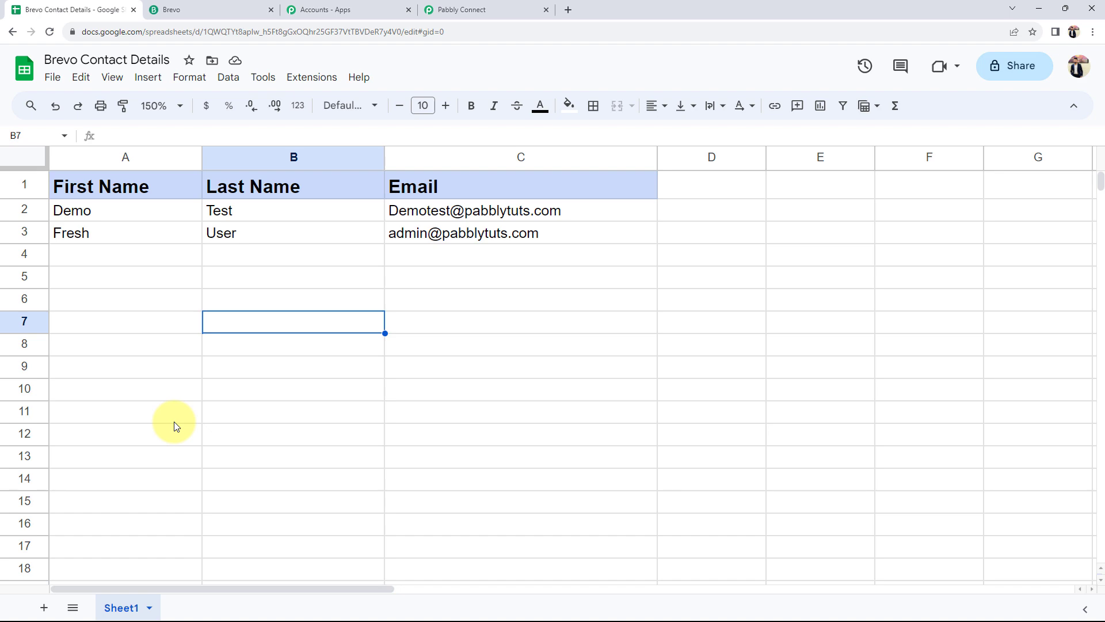
# Inspect the captured response's TriggerColumn, spreadsheet name, first name, last name and email values
pyautogui.click(477, 8)
pyautogui.scroll(-5, 119, 374)
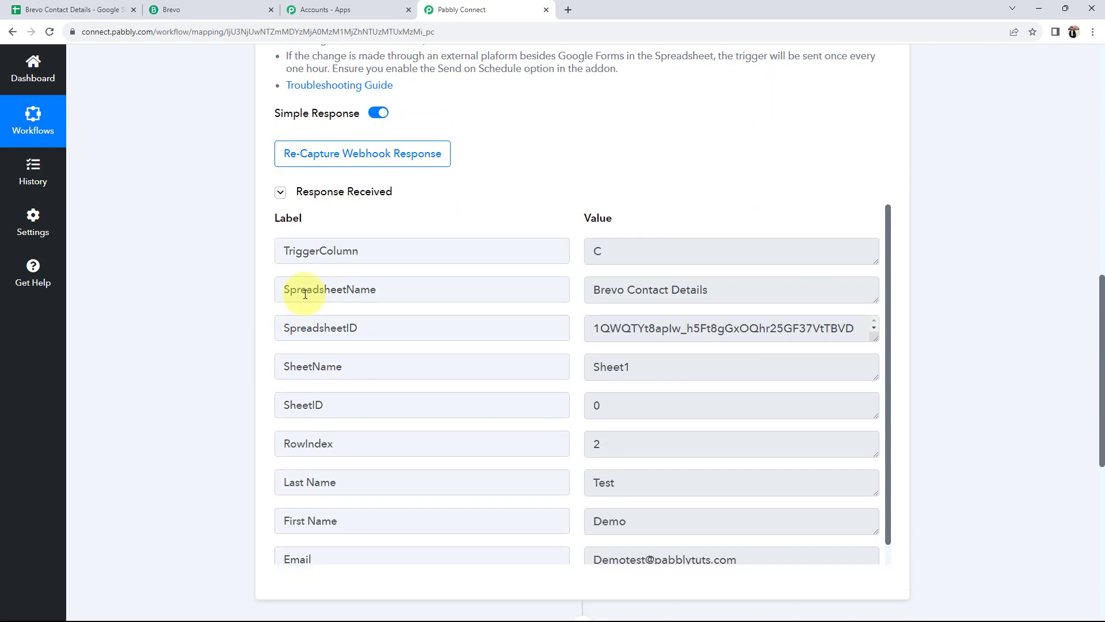
pyautogui.click(706, 264)
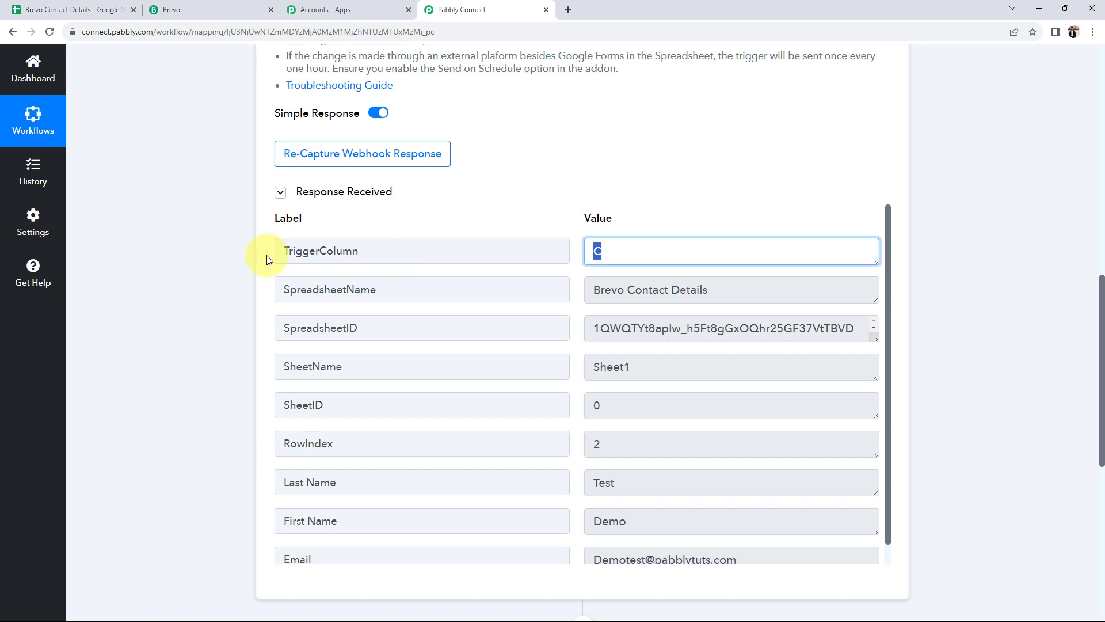
pyautogui.click(759, 283)
pyautogui.scroll(-1, 566, 448)
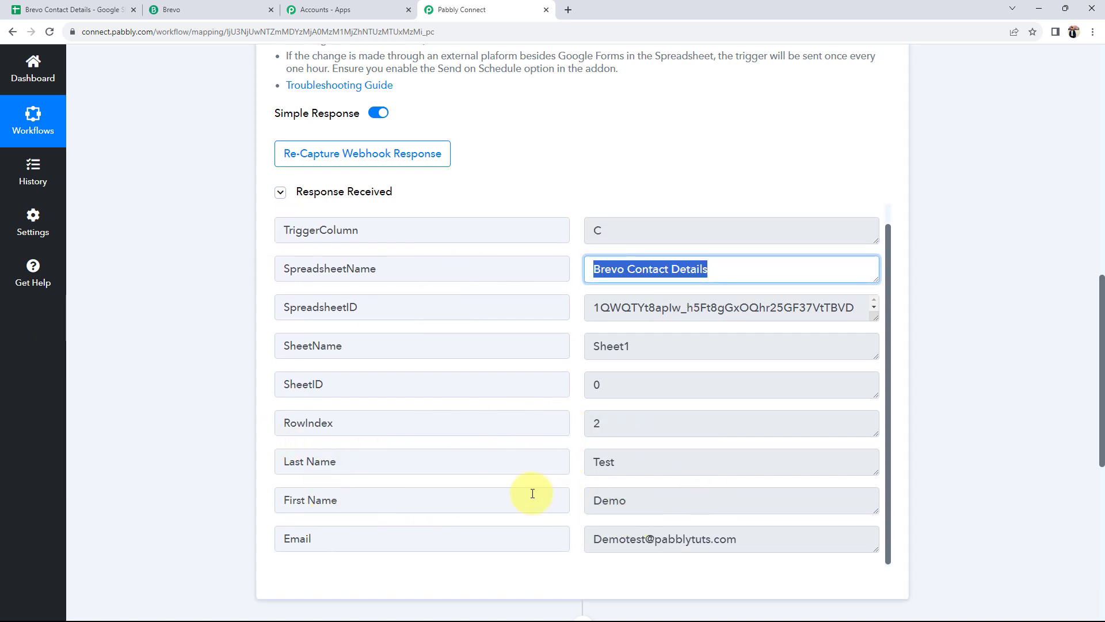
pyautogui.scroll(-1, 305, 472)
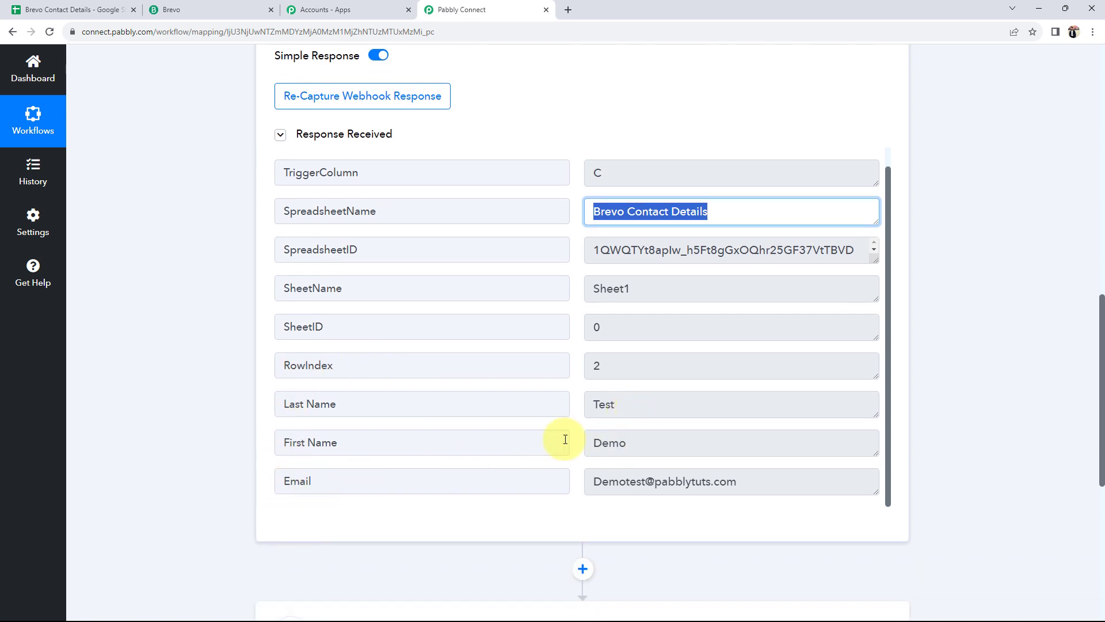
pyautogui.click(588, 438)
pyautogui.click(599, 401)
pyautogui.click(625, 493)
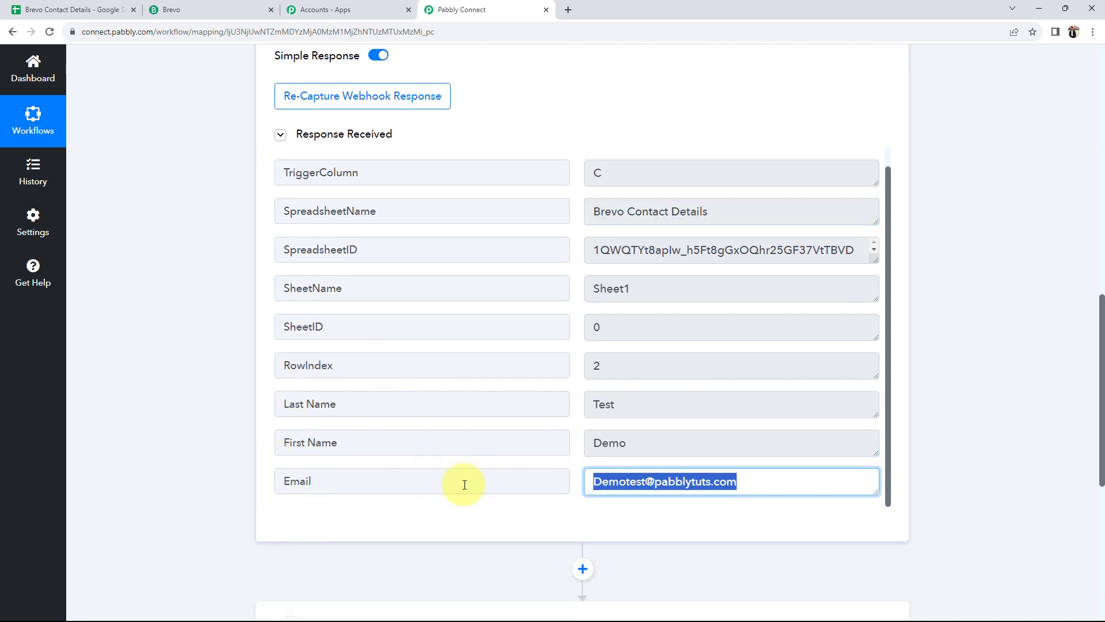
# Compare the captured values with the spreadsheet rows, then scroll down to the action step
pyautogui.click(69, 10)
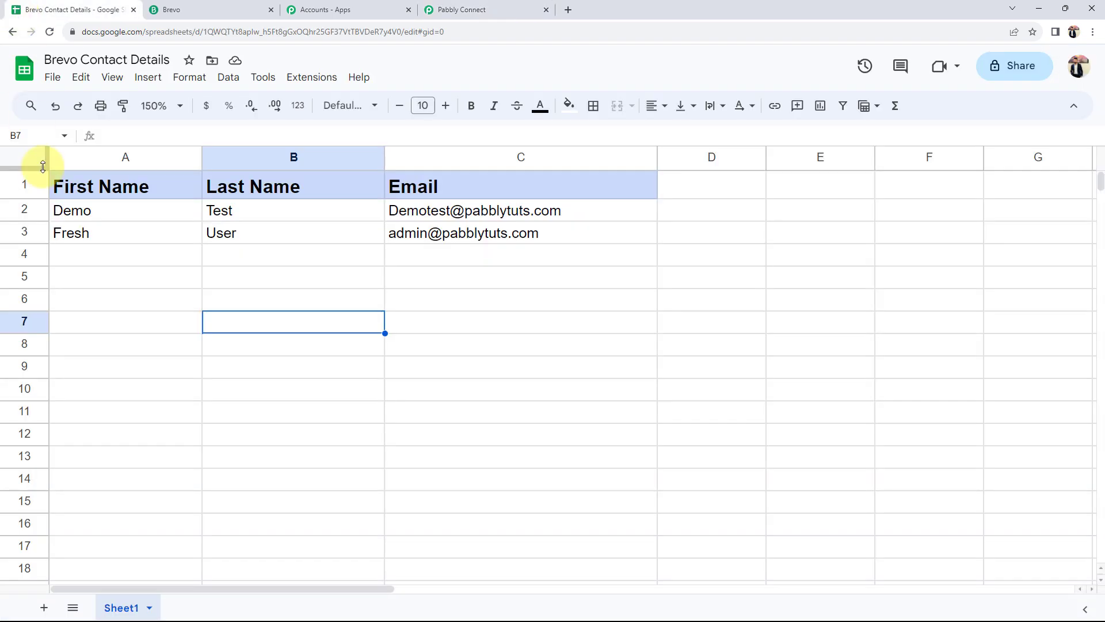
pyautogui.click(468, 9)
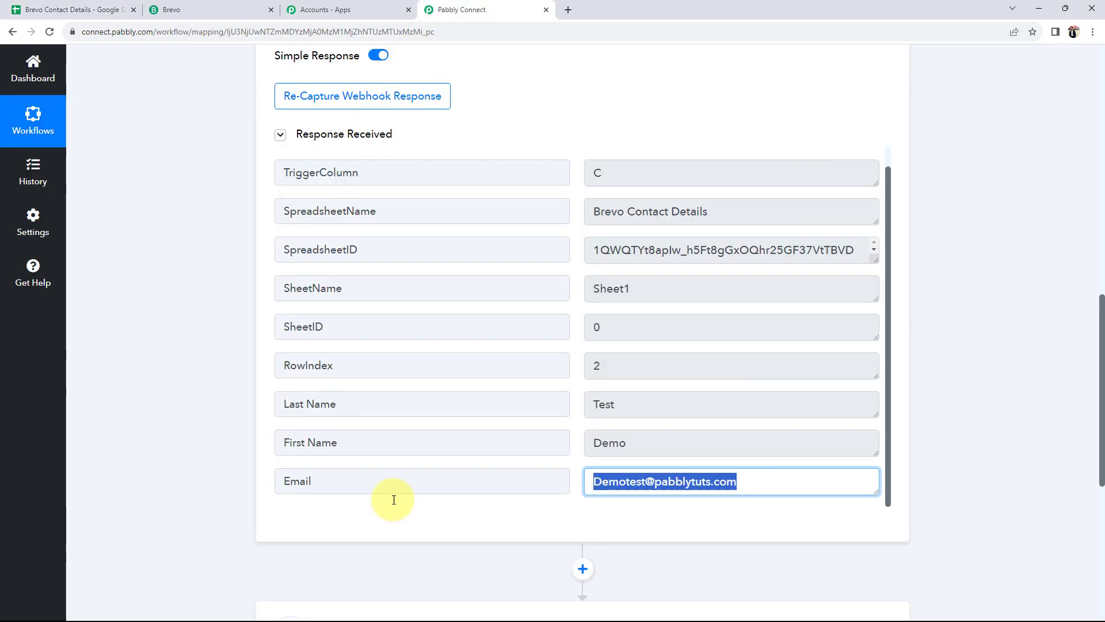
pyautogui.click(185, 382)
pyautogui.scroll(4, 185, 383)
pyautogui.scroll(8, 185, 381)
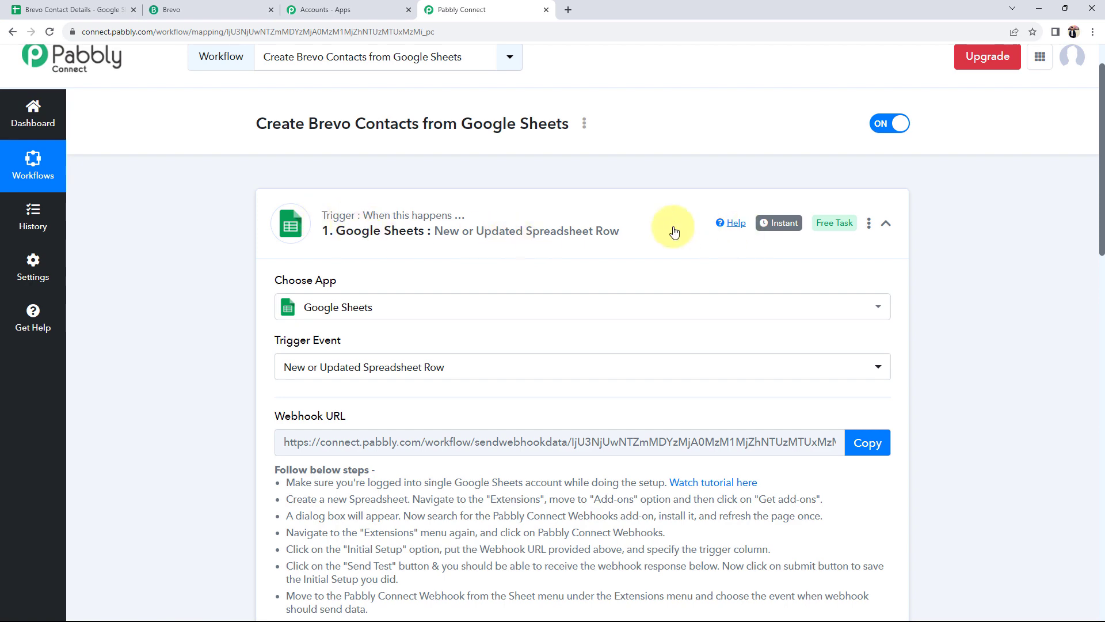
pyautogui.scroll(-4, 205, 410)
pyautogui.scroll(-14, 205, 410)
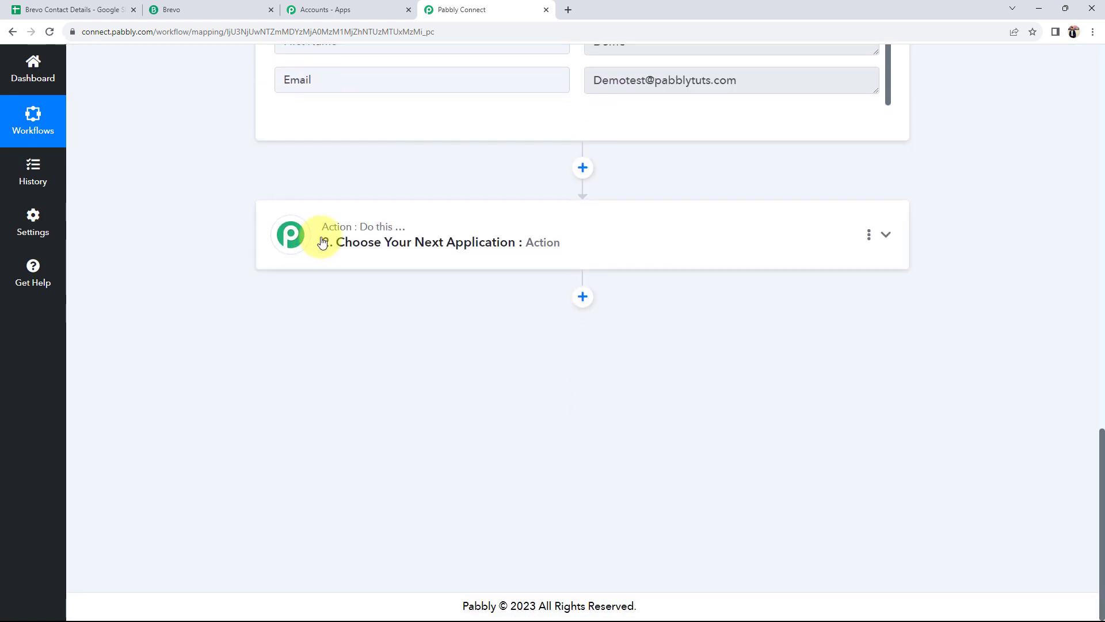
# Set the action to Brevo with the Create or Update Contact event
pyautogui.click(323, 241)
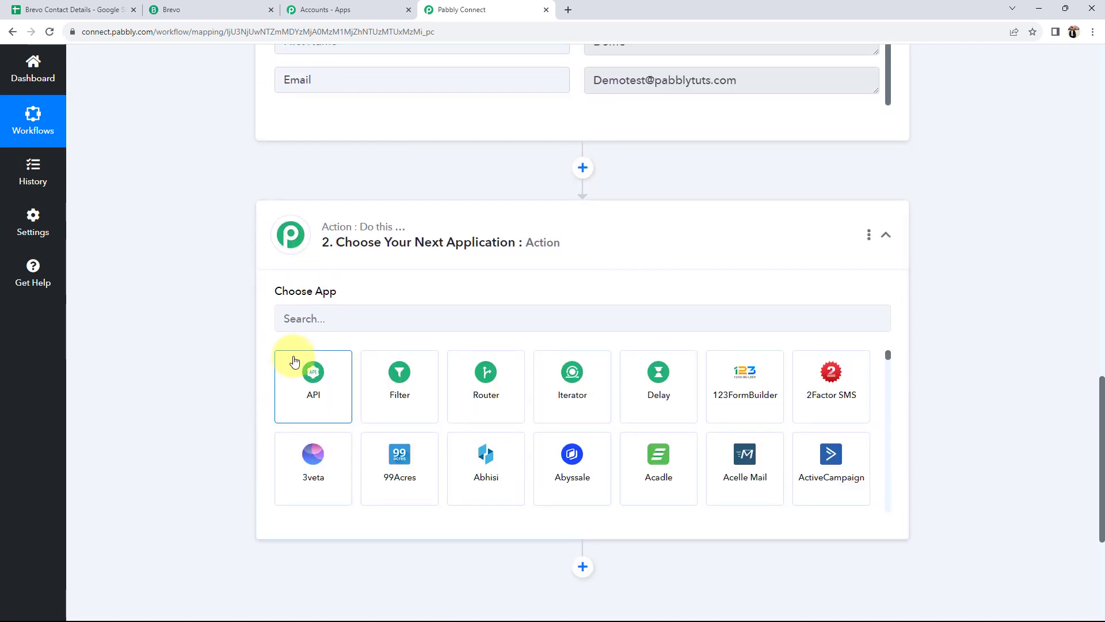
pyautogui.click(292, 316)
pyautogui.write('brev')
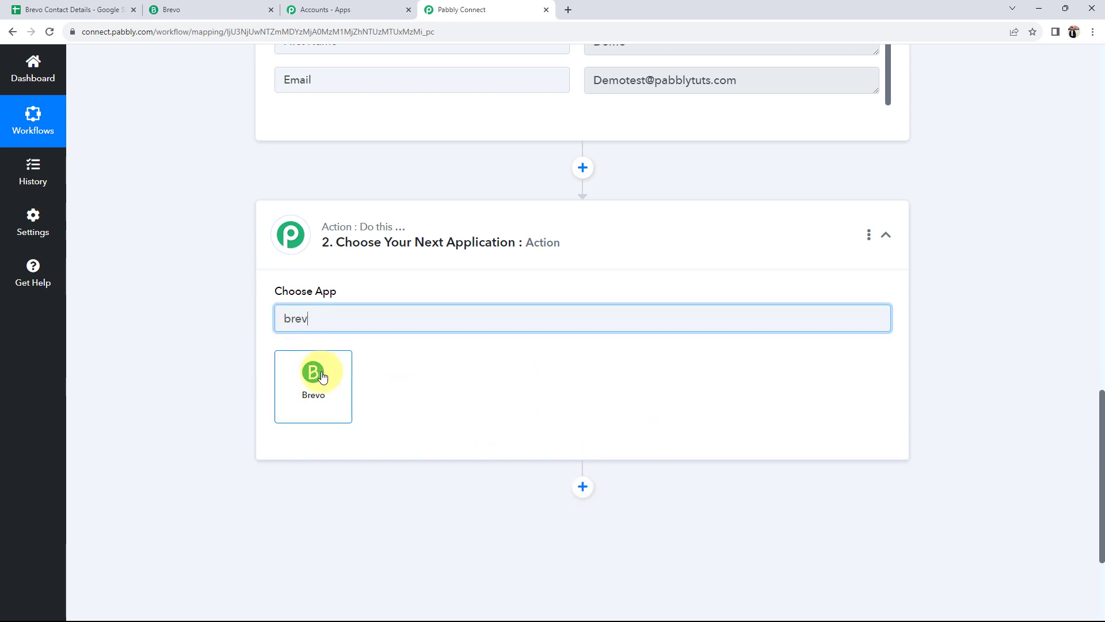
pyautogui.click(314, 381)
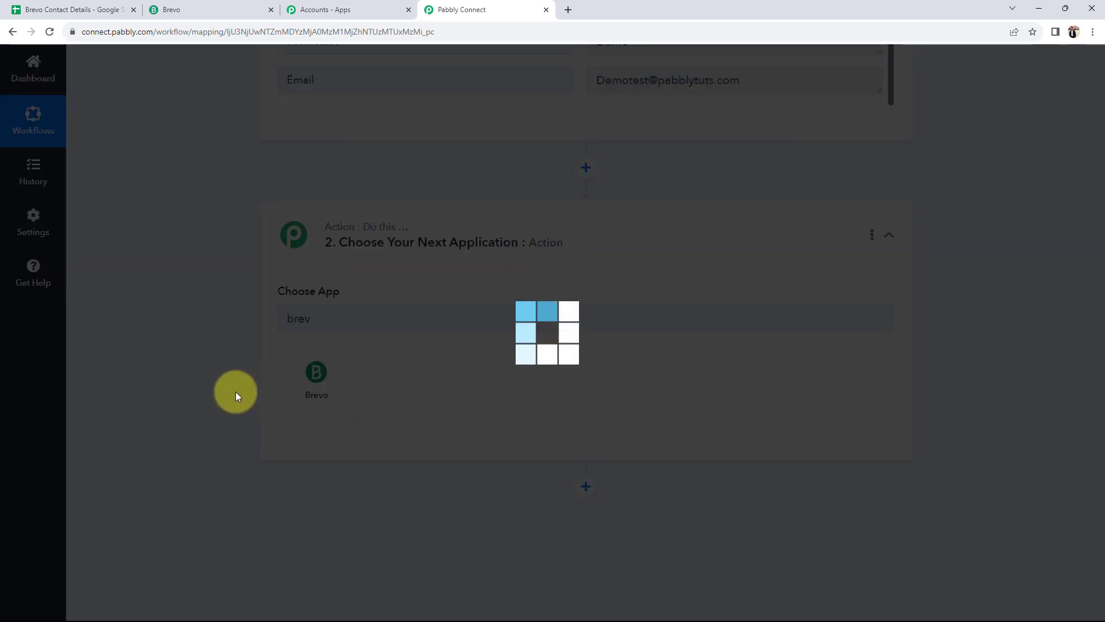
pyautogui.scroll(-1, 236, 391)
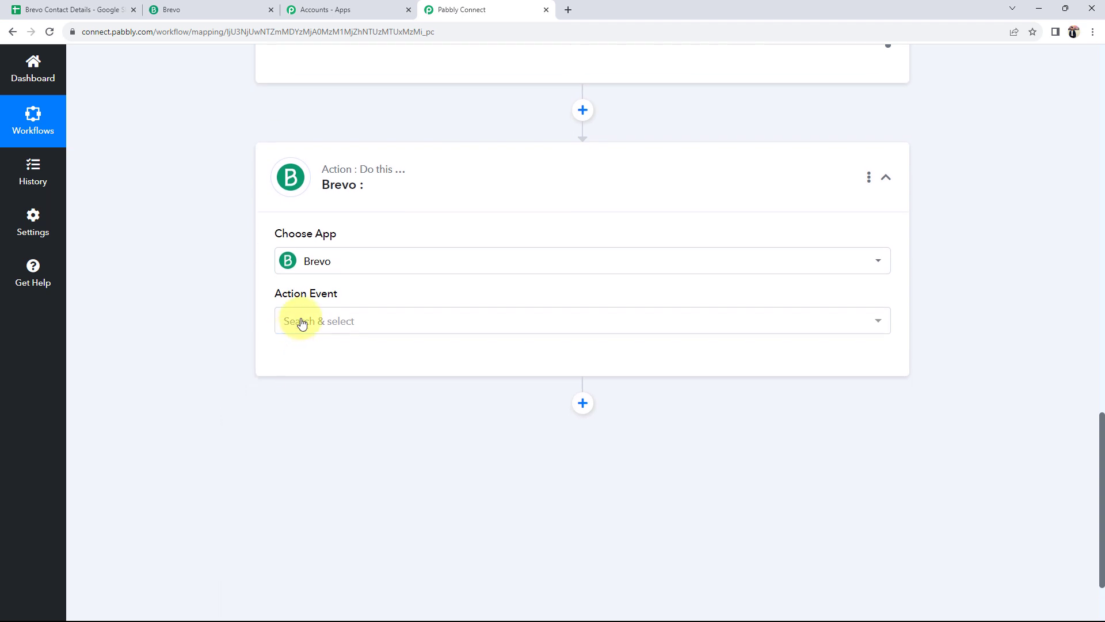
pyautogui.click(300, 320)
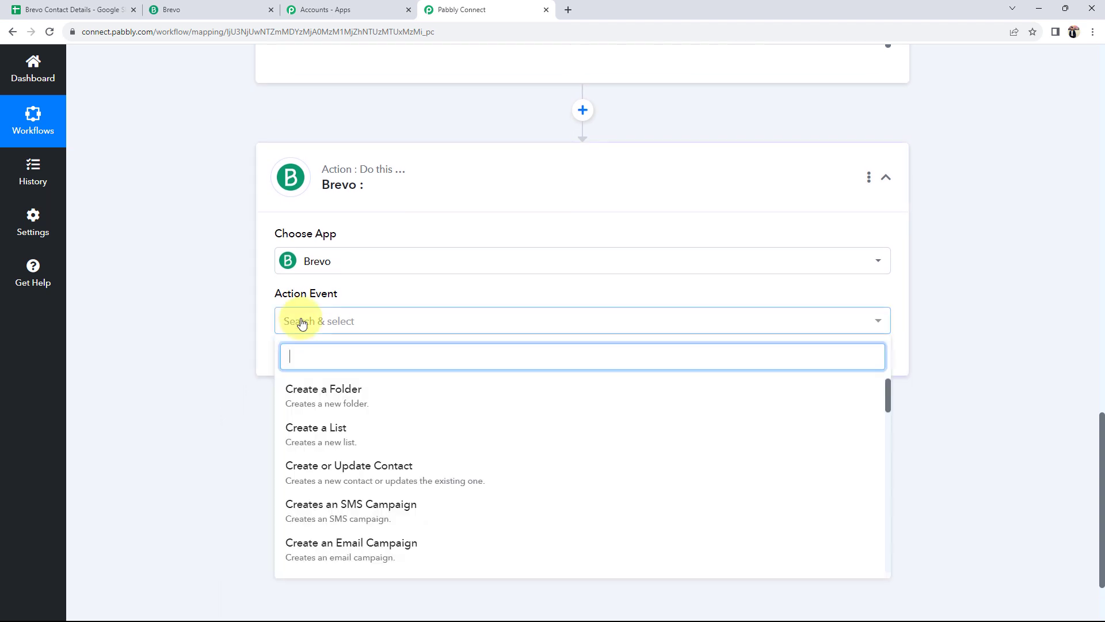
pyautogui.click(310, 465)
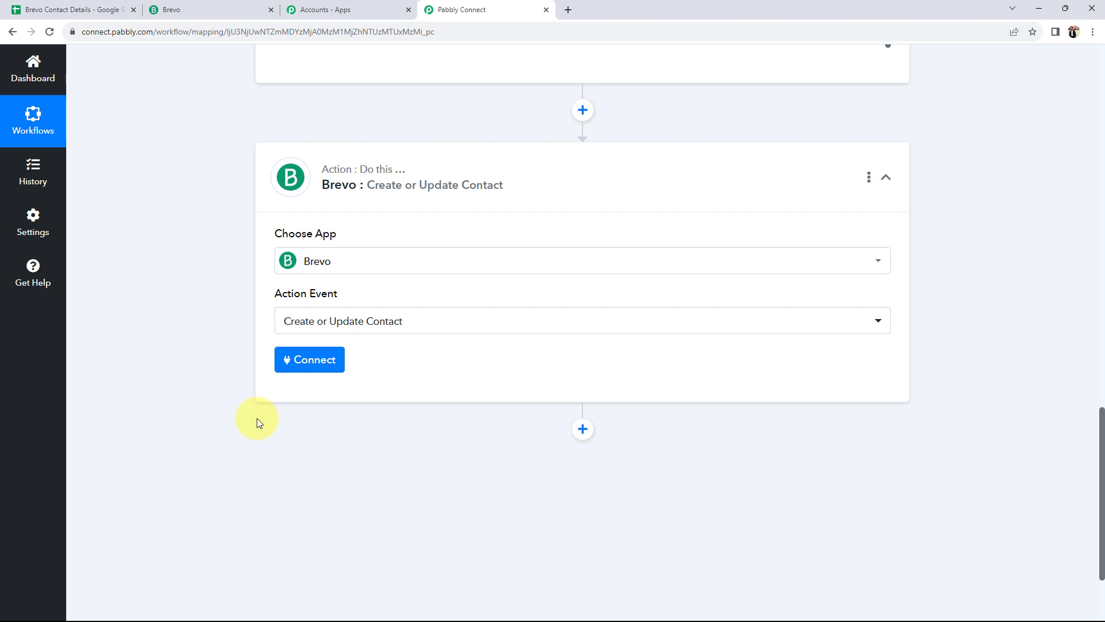
# Start a new Brevo connection, note the API Key field, and switch to the Brevo account
pyautogui.click(296, 360)
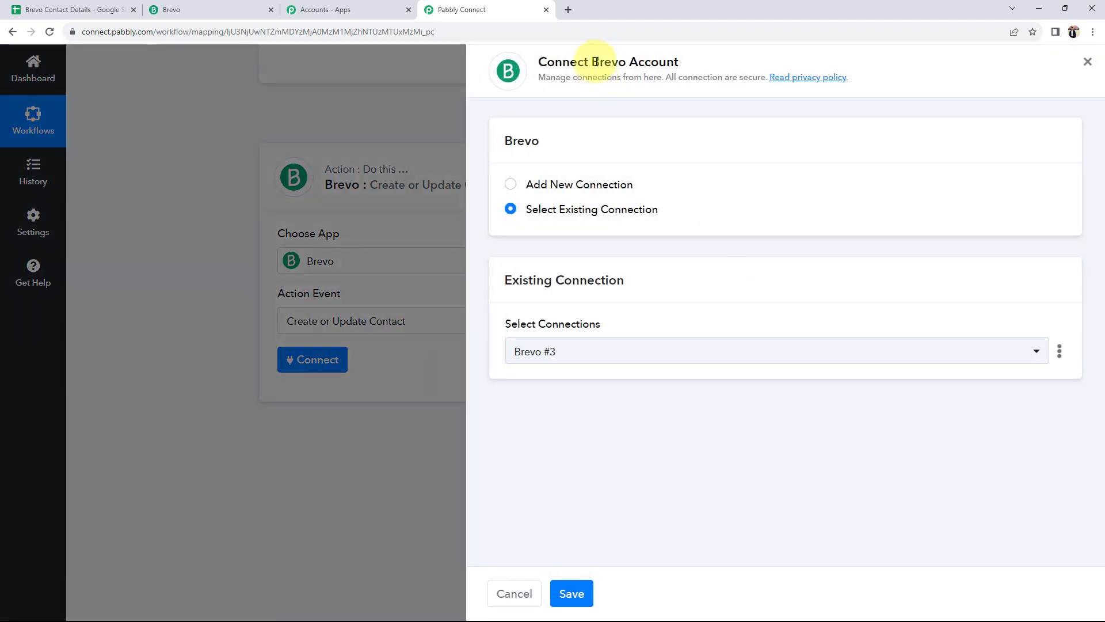
pyautogui.moveTo(591, 61); pyautogui.dragTo(698, 68)
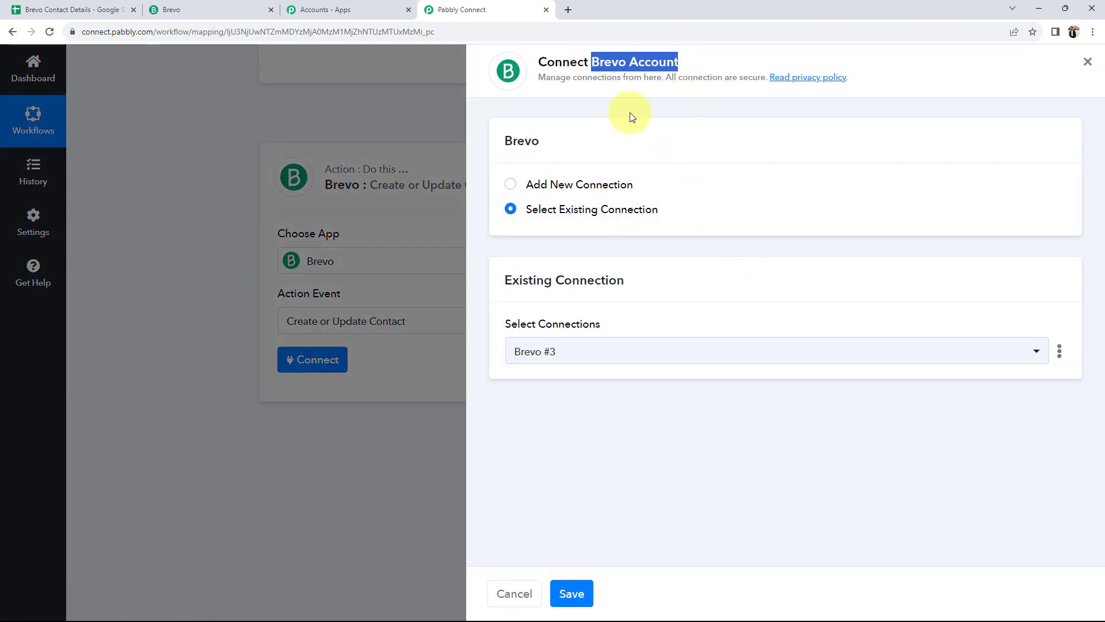
pyautogui.click(510, 186)
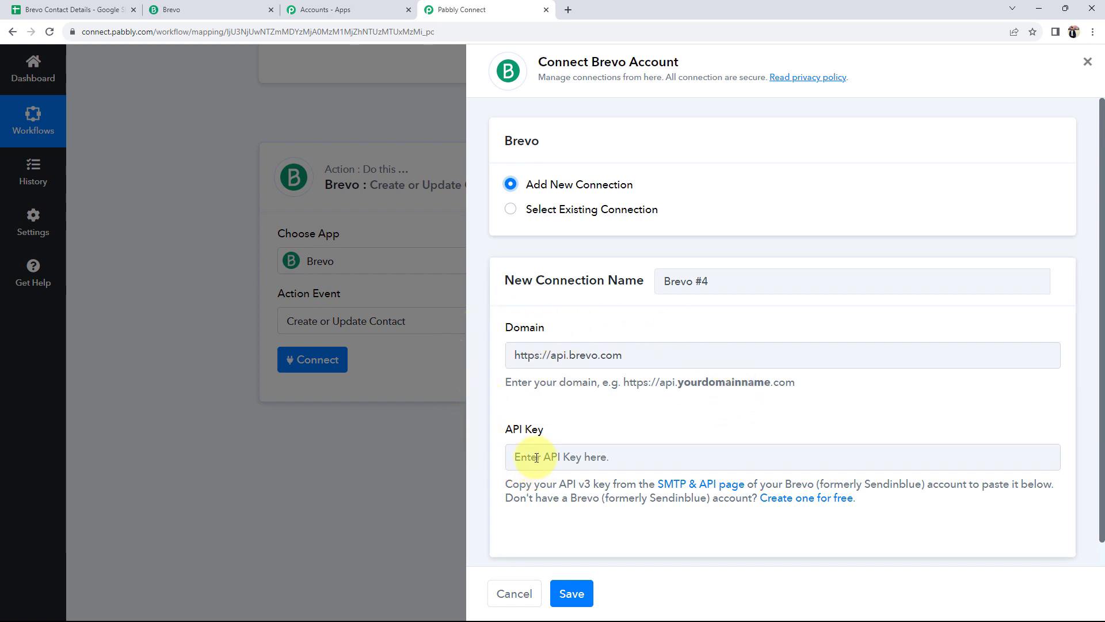
pyautogui.moveTo(502, 428); pyautogui.dragTo(609, 433)
pyautogui.click(510, 481)
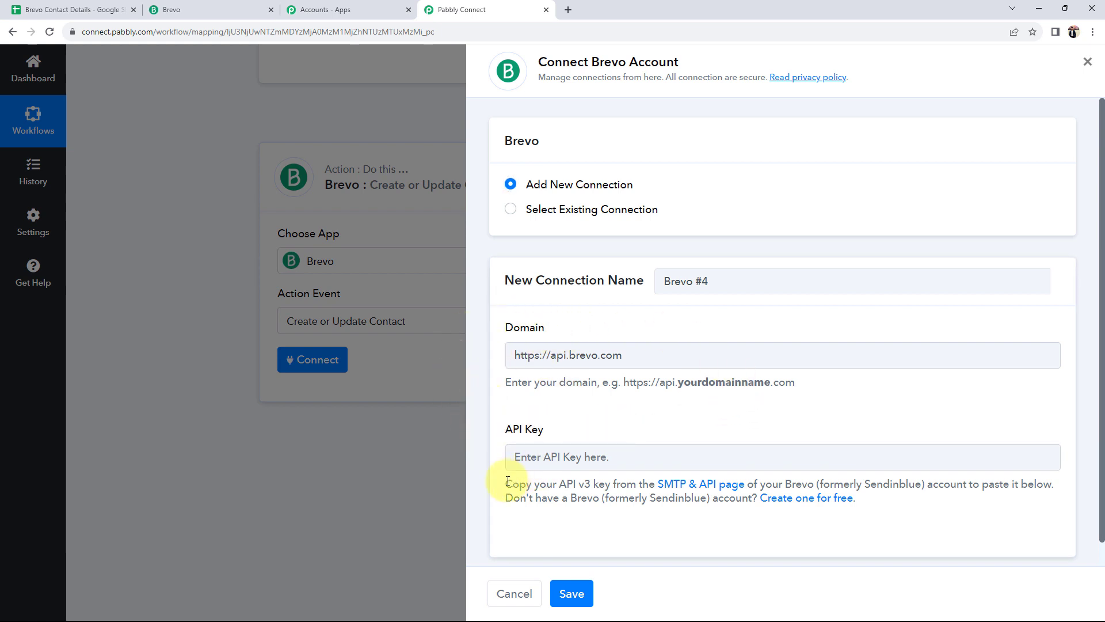
pyautogui.moveTo(508, 481); pyautogui.dragTo(896, 503)
pyautogui.click(802, 534)
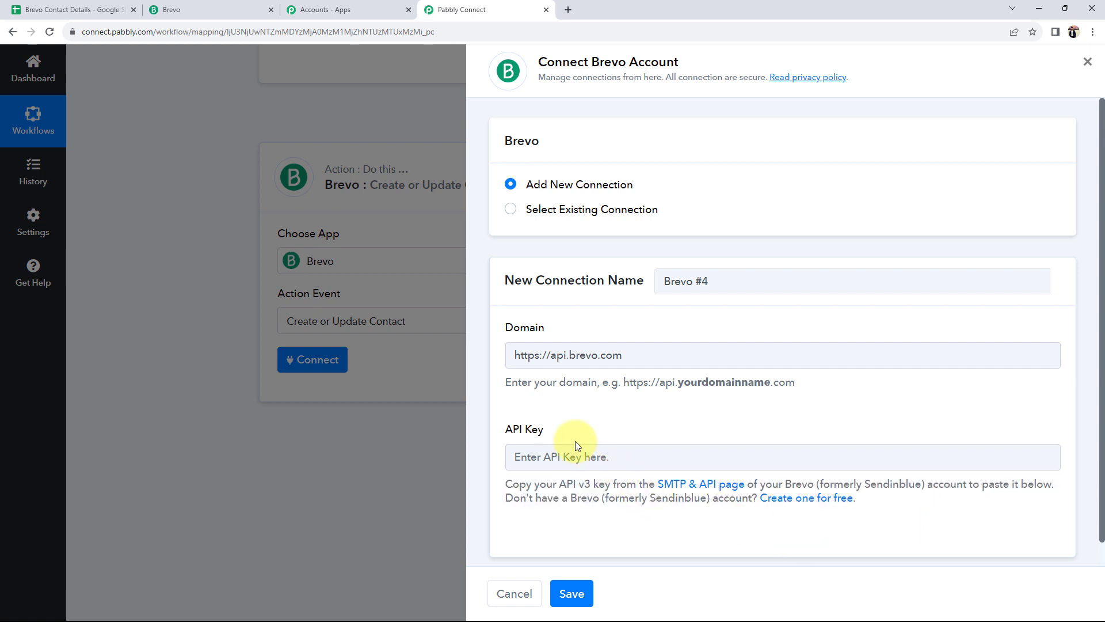
pyautogui.click(171, 10)
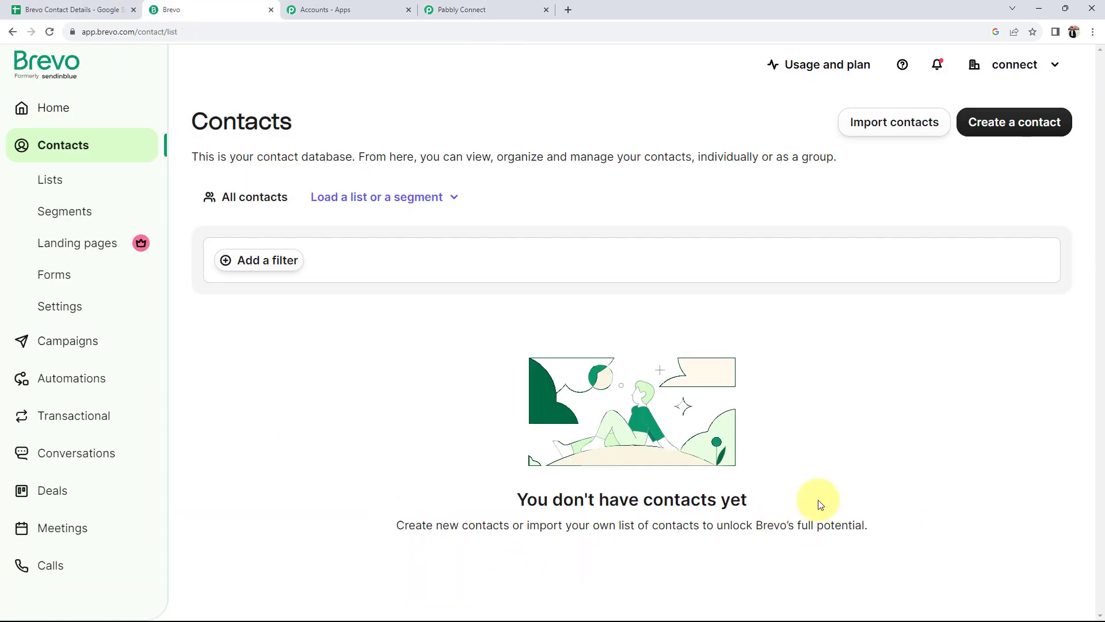
# Under SMTP & API > API Keys, generate an API key named 'Demo' and copy it
pyautogui.click(1048, 68)
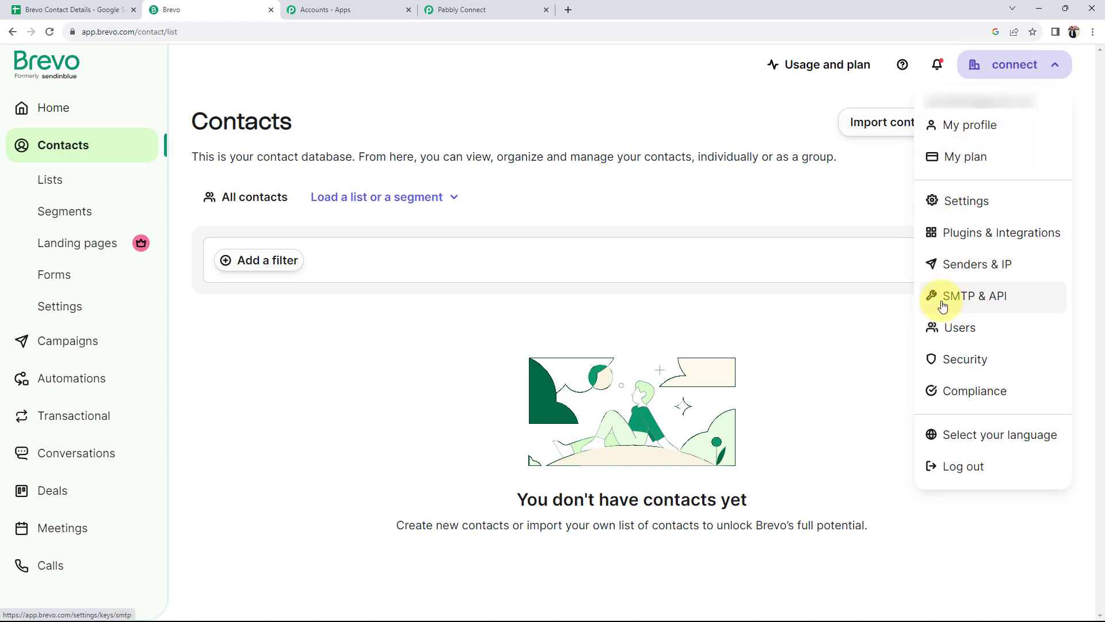
pyautogui.click(1002, 299)
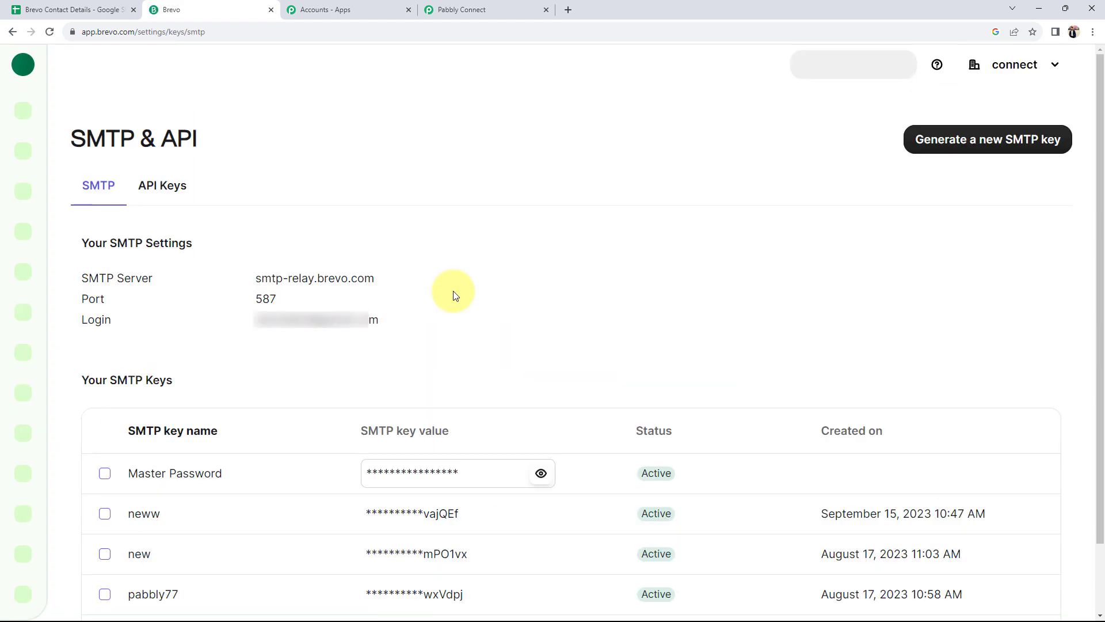
pyautogui.click(173, 188)
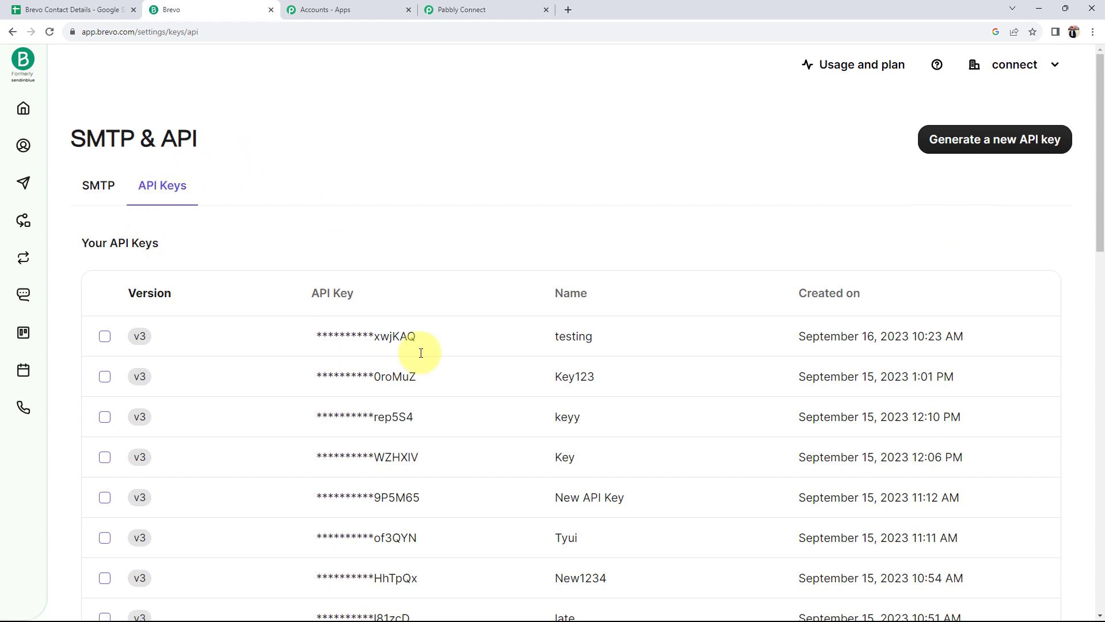
pyautogui.click(985, 151)
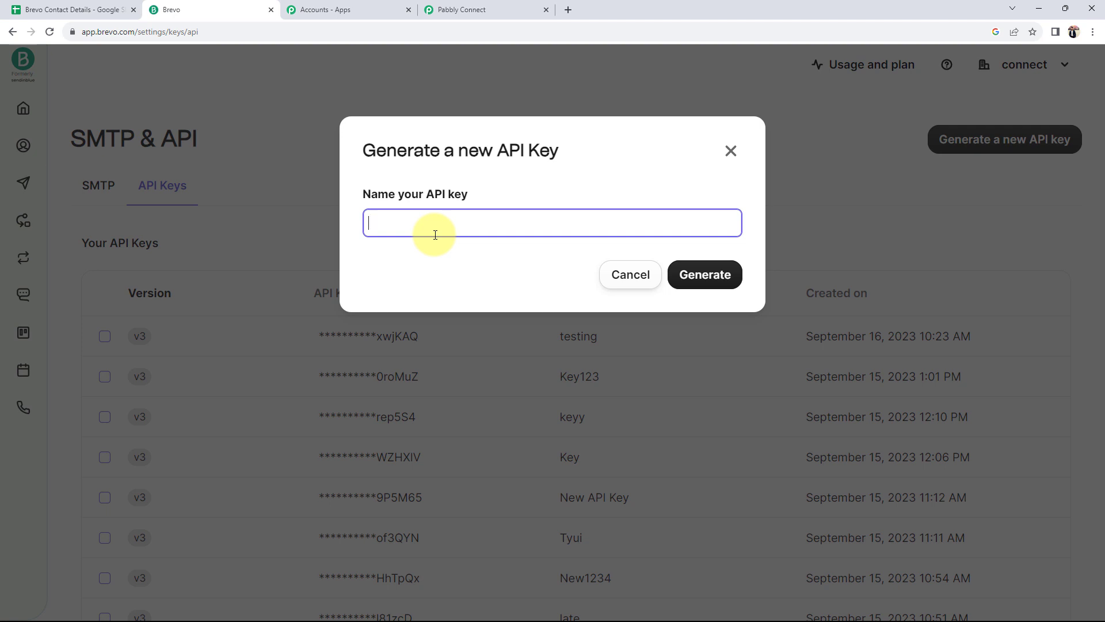
pyautogui.write('Demo Test')
pyautogui.click(729, 276)
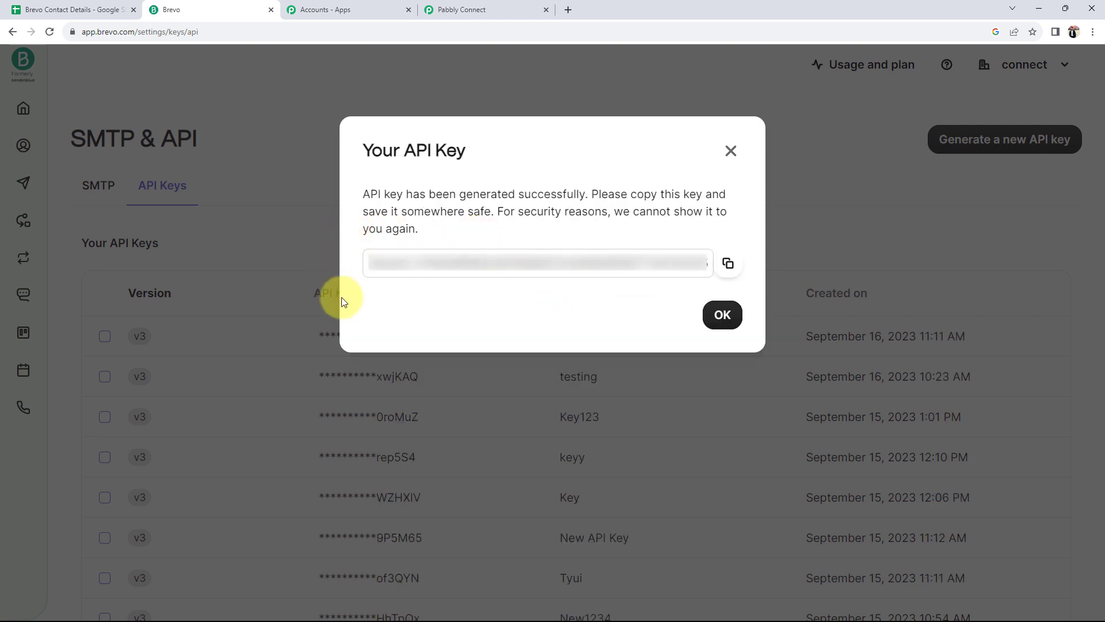
pyautogui.click(728, 264)
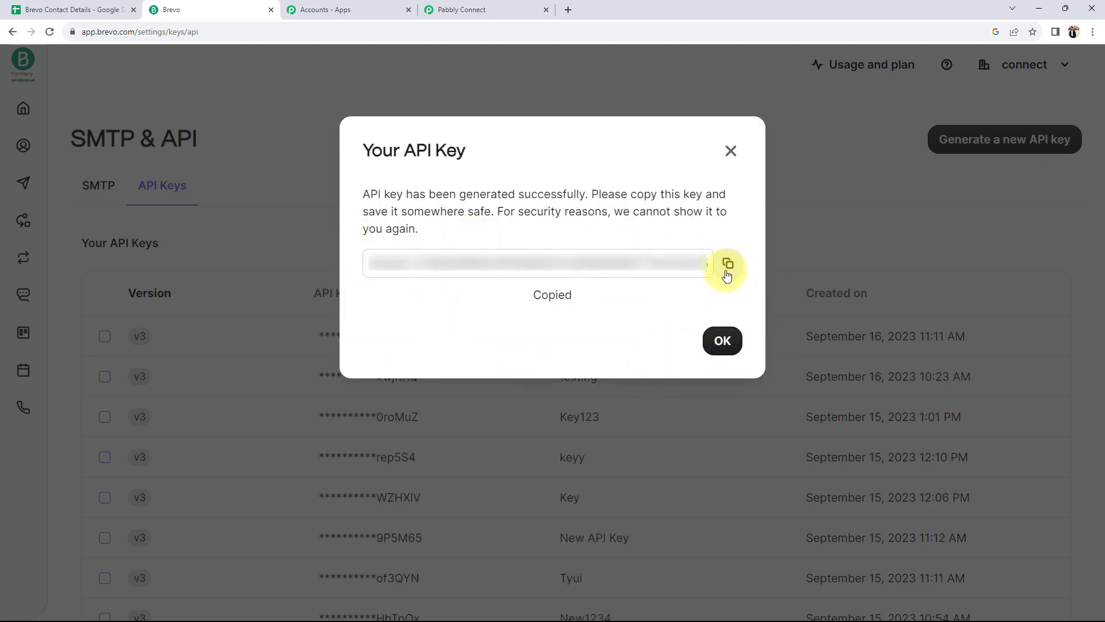
pyautogui.click(493, 11)
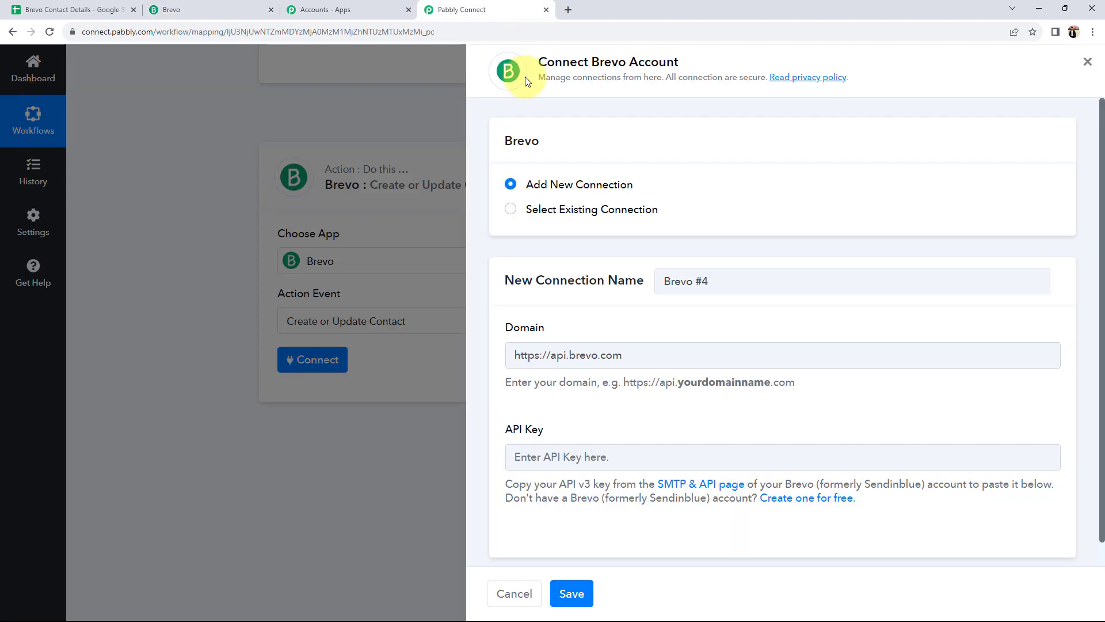
# Paste the Brevo API key into the connection form and save it
pyautogui.click(526, 466)
pyautogui.hotkey('ctrl', 'v')
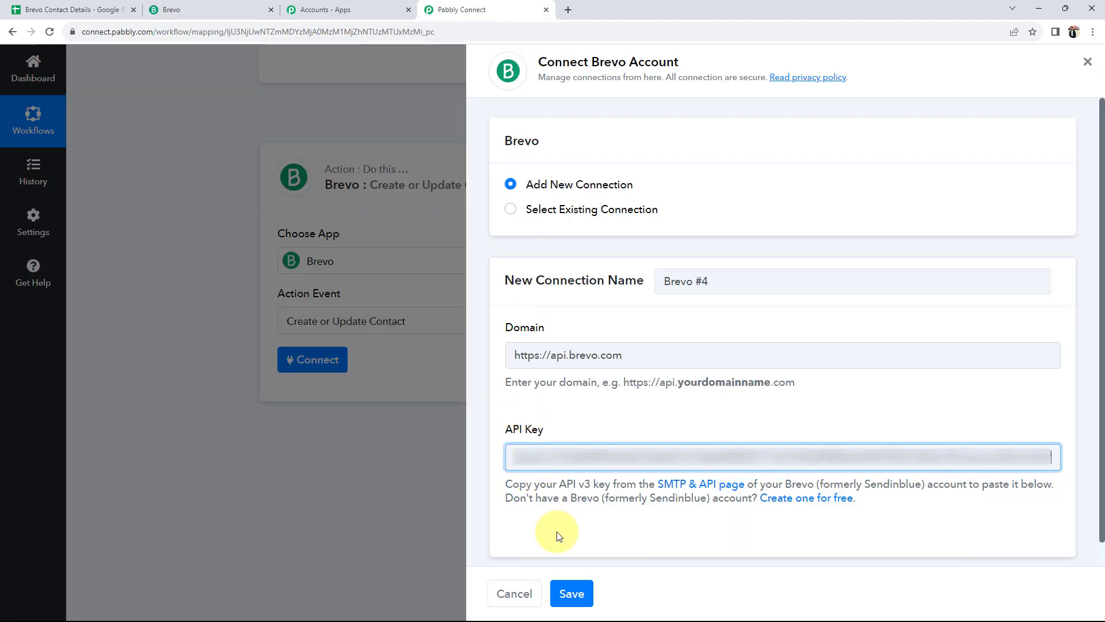
pyautogui.click(572, 593)
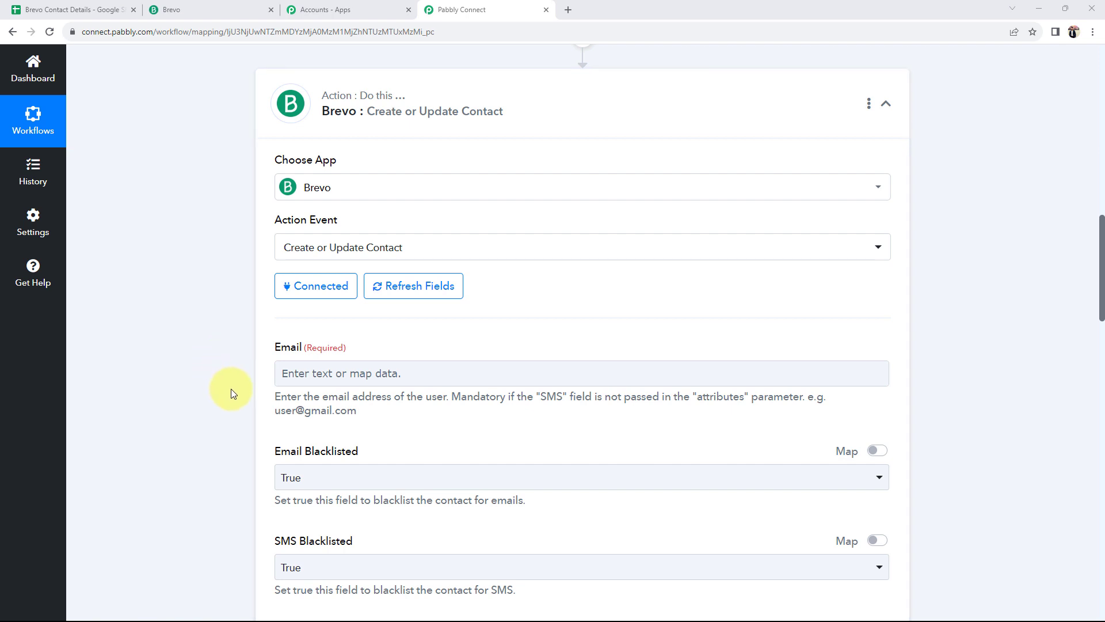
# Scroll through the Brevo action fields and expand the trigger's captured webhook response data
pyautogui.scroll(-1, 234, 364)
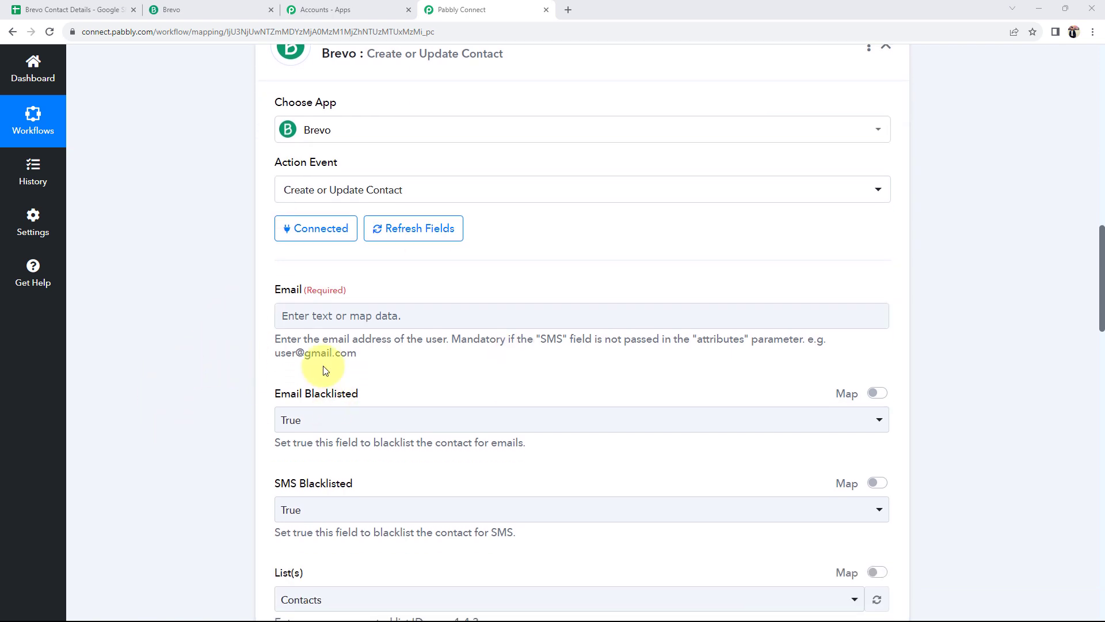
pyautogui.scroll(-1, 119, 313)
pyautogui.scroll(-1, 119, 313)
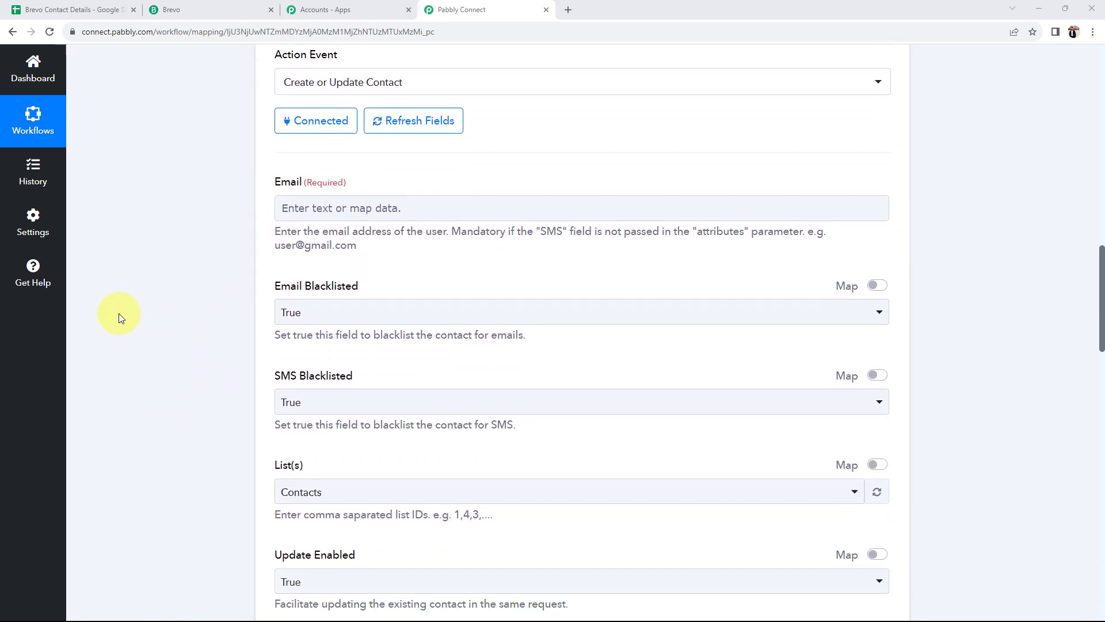
pyautogui.moveTo(271, 178); pyautogui.dragTo(347, 182)
pyautogui.click(207, 201)
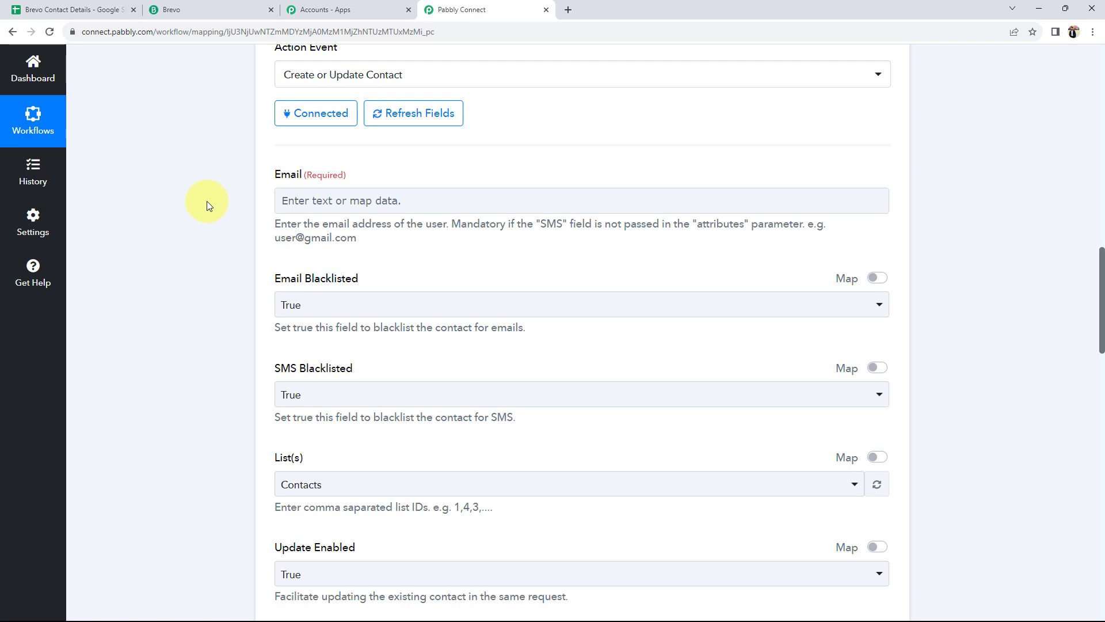
pyautogui.scroll(10, 206, 201)
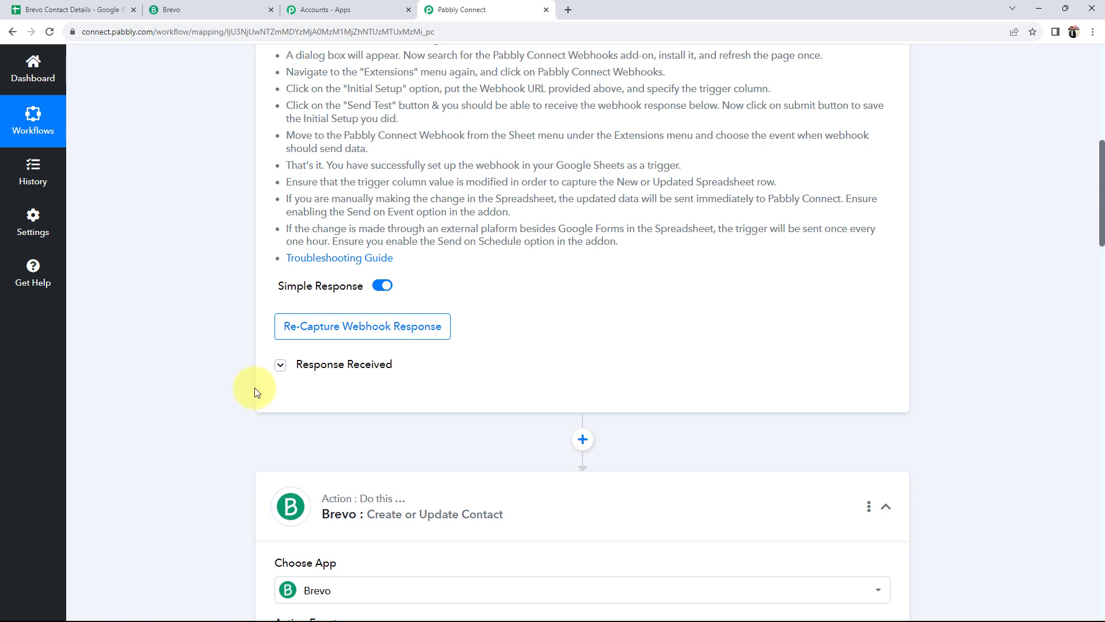
pyautogui.click(280, 365)
pyautogui.scroll(-5, 202, 368)
# Map the Google Sheets Email value into the Brevo Email field
pyautogui.moveTo(676, 408); pyautogui.dragTo(517, 402)
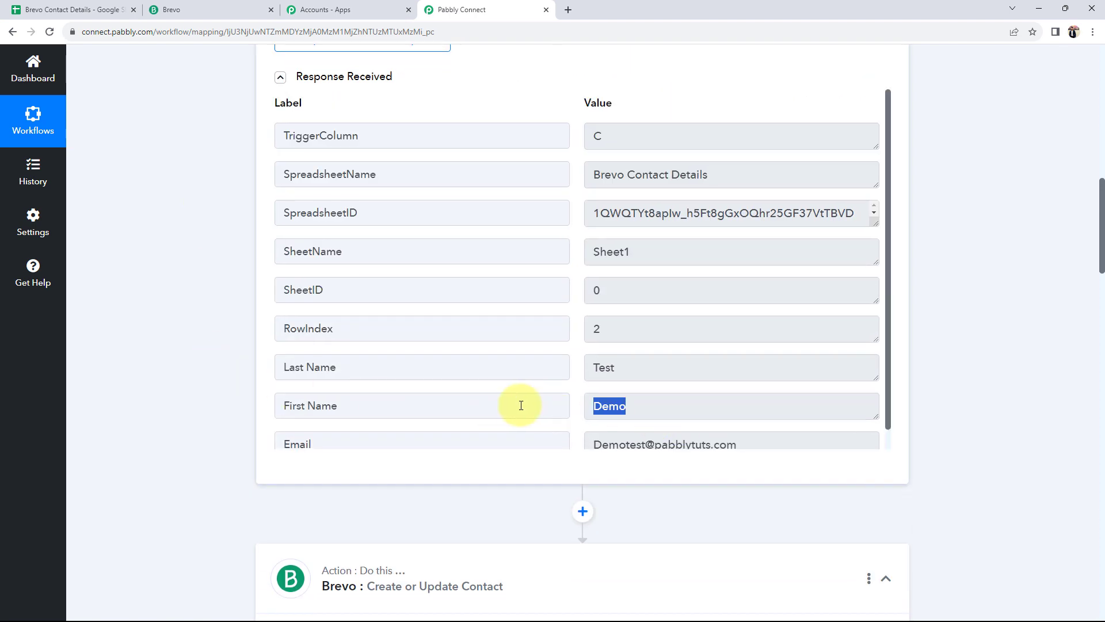
pyautogui.moveTo(661, 368); pyautogui.dragTo(518, 370)
pyautogui.scroll(-2, 230, 374)
pyautogui.scroll(-4, 230, 374)
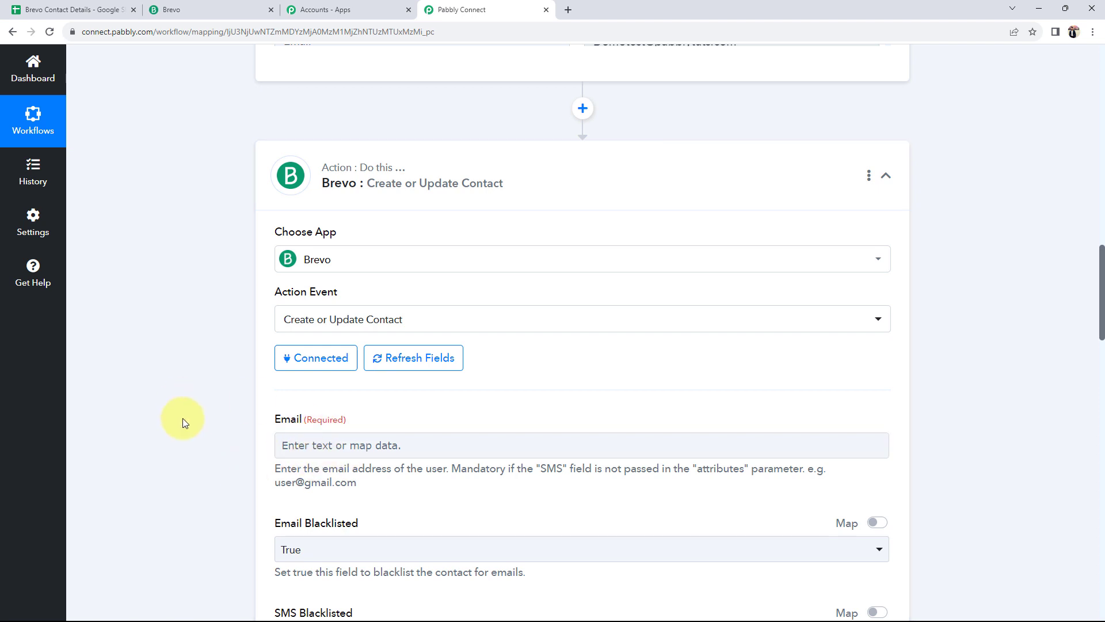
pyautogui.scroll(-3, 181, 418)
pyautogui.click(331, 273)
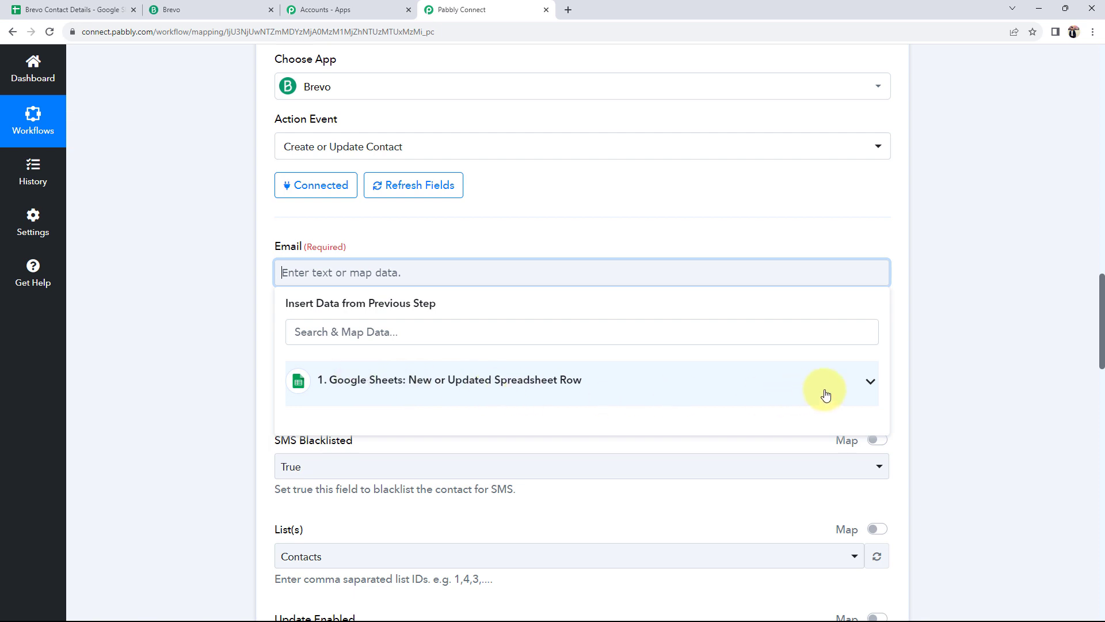
pyautogui.click(867, 386)
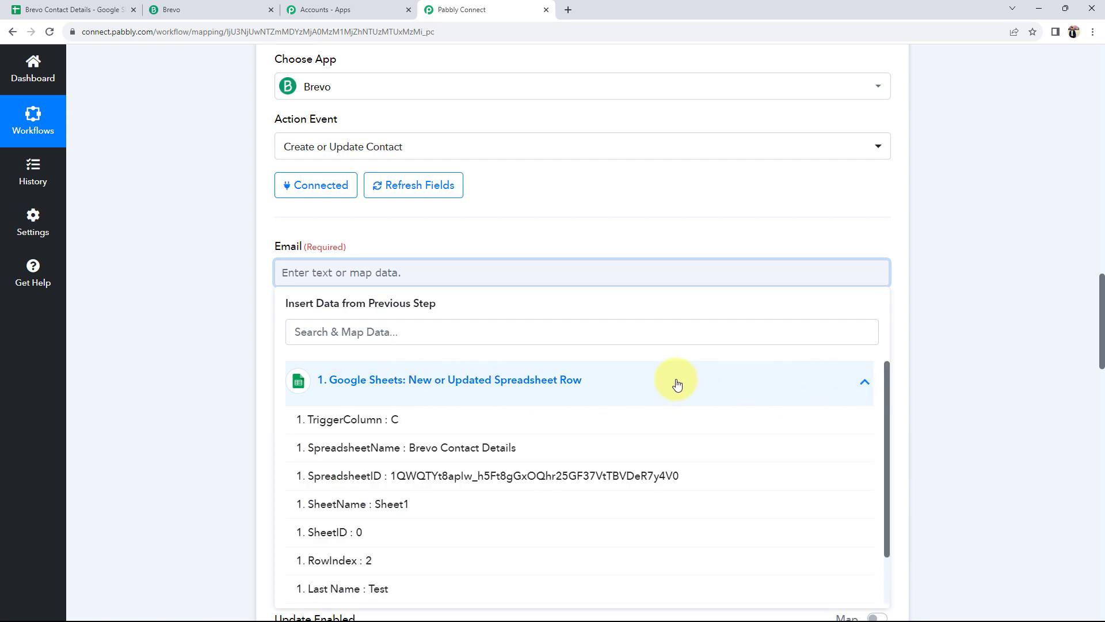
pyautogui.scroll(-1, 381, 492)
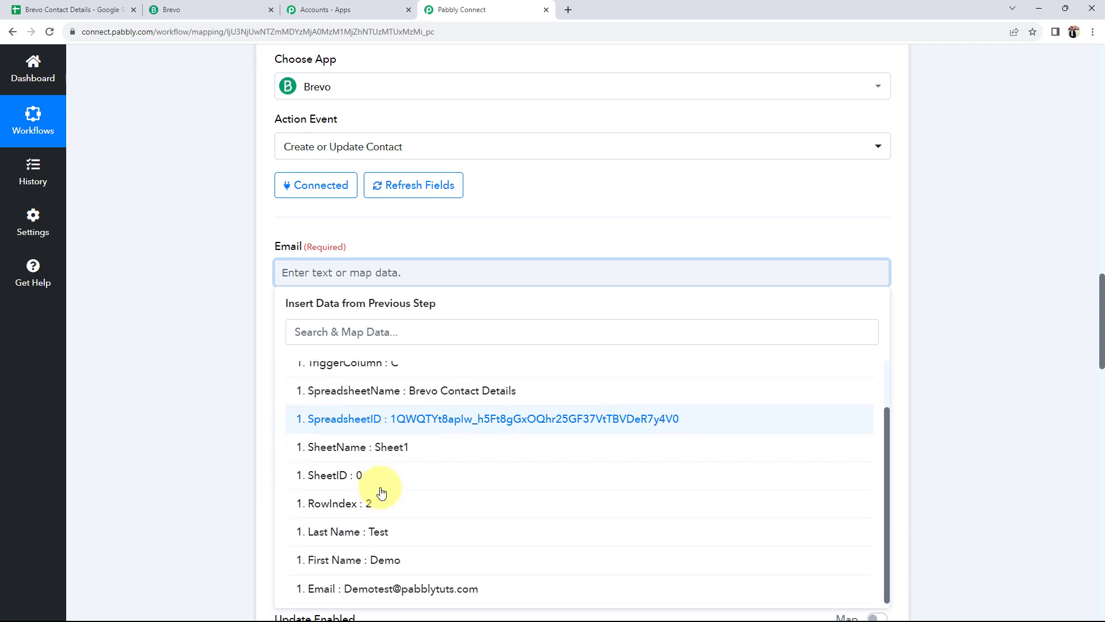
pyautogui.click(348, 589)
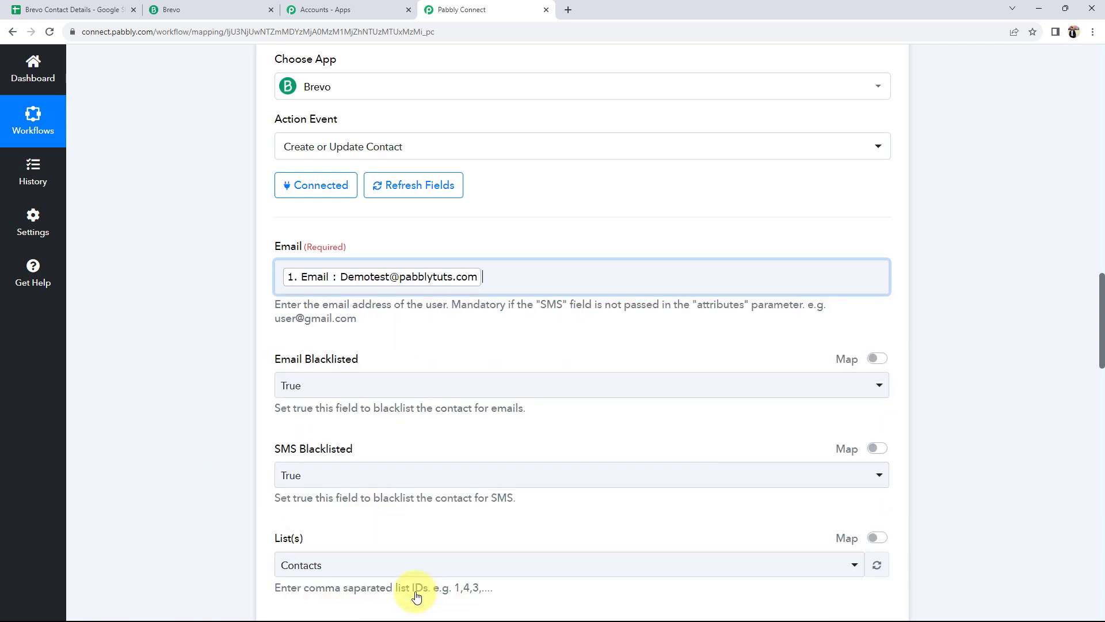
pyautogui.click(143, 340)
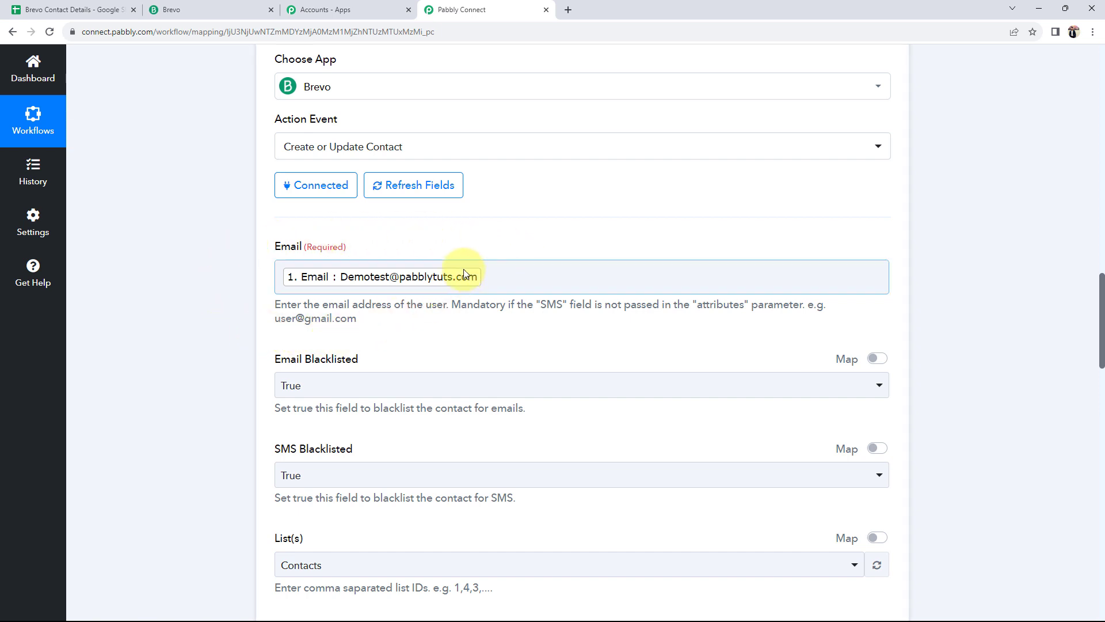
# Set both Email Blacklisted and SMS Blacklisted to False
pyautogui.scroll(-2, 316, 300)
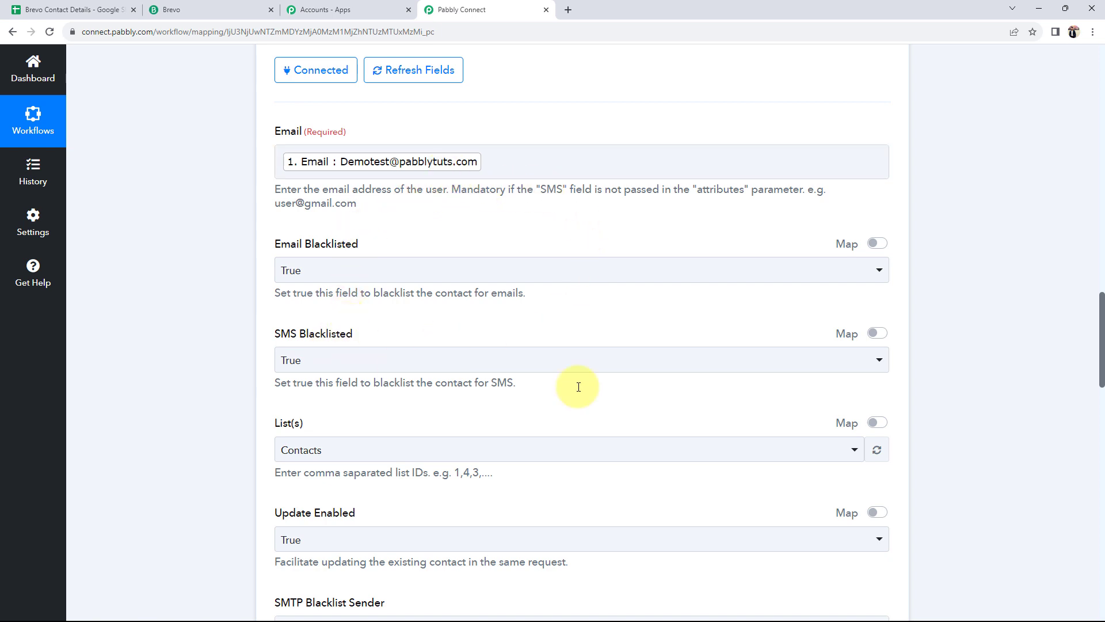
pyautogui.click(309, 278)
pyautogui.click(300, 363)
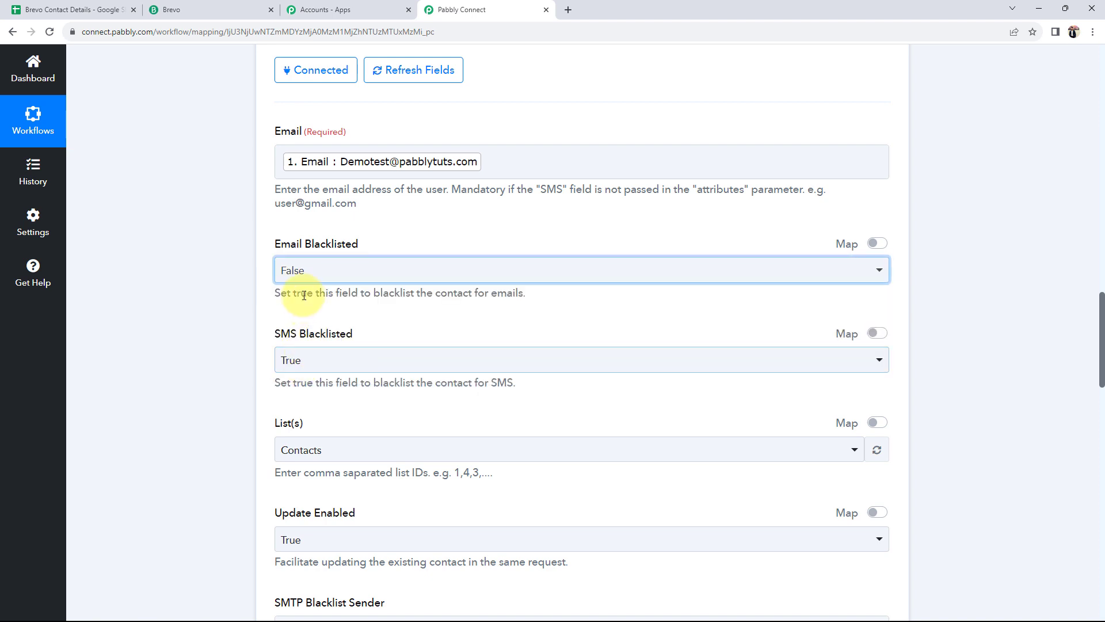
pyautogui.click(291, 360)
pyautogui.click(298, 452)
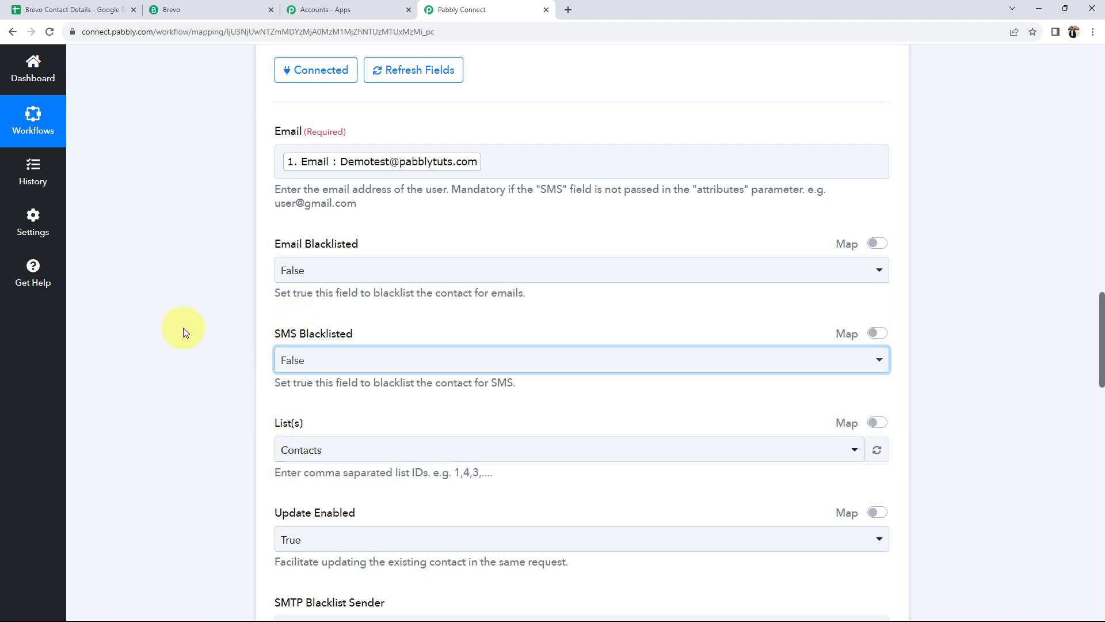
pyautogui.scroll(-3, 186, 327)
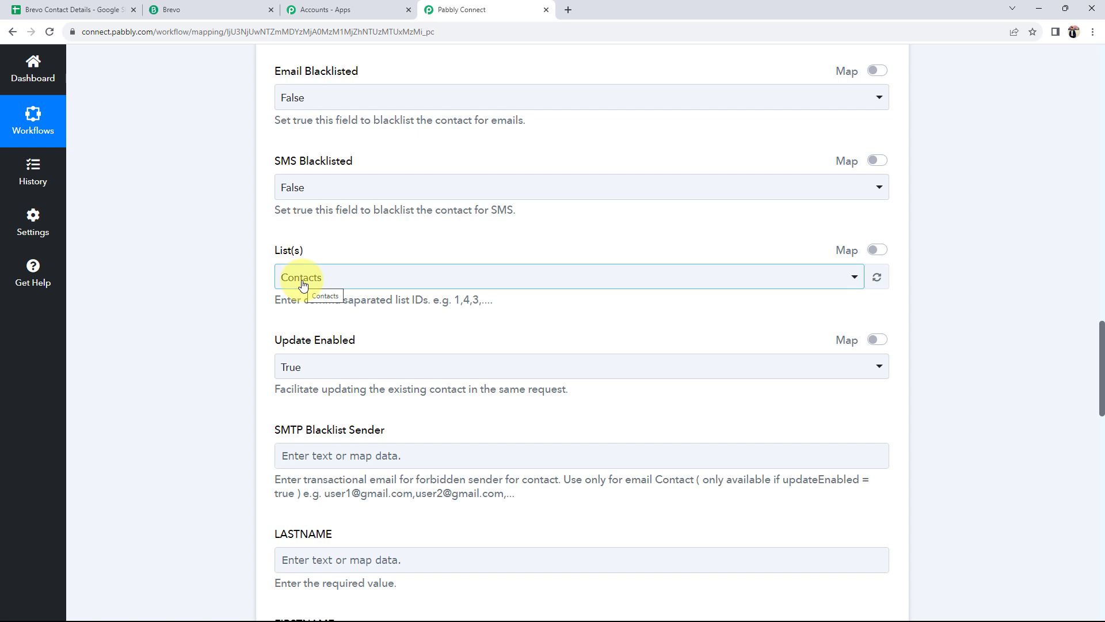
pyautogui.click(189, 6)
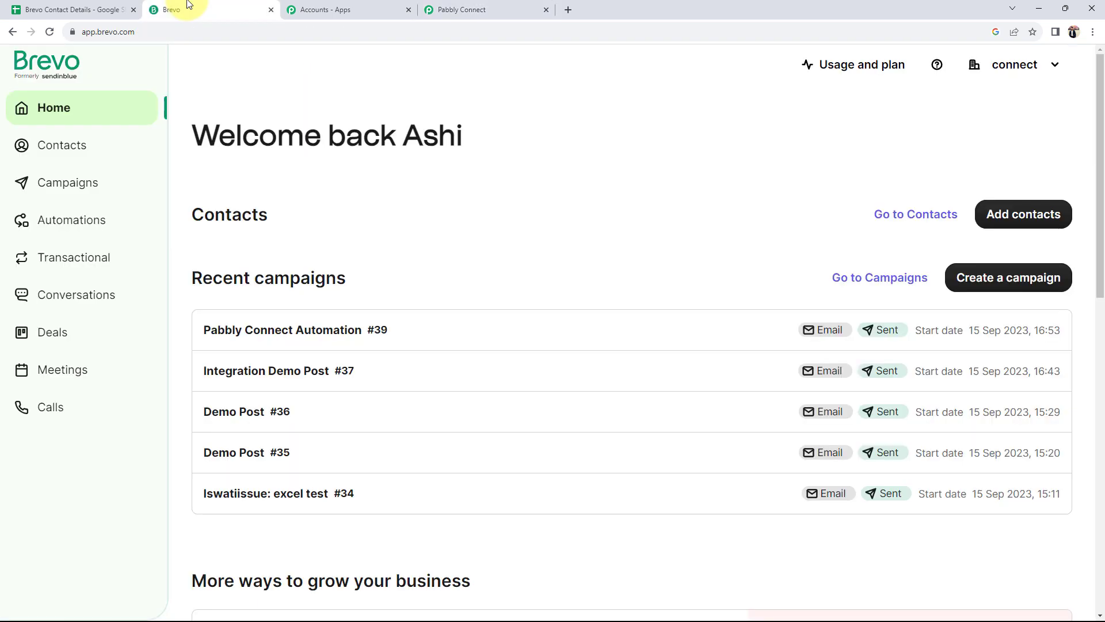
# Review all of Brevo's contact lists, then open the Brevo List(s) choices in Pabbly Connect
pyautogui.click(57, 146)
pyautogui.click(56, 176)
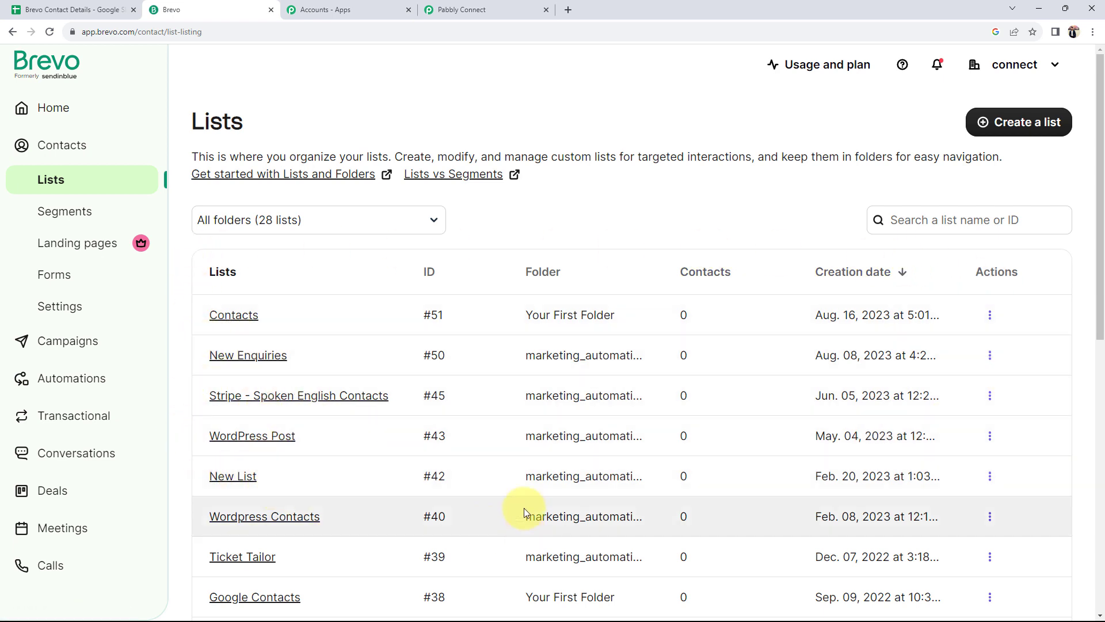
pyautogui.click(481, 9)
pyautogui.click(332, 283)
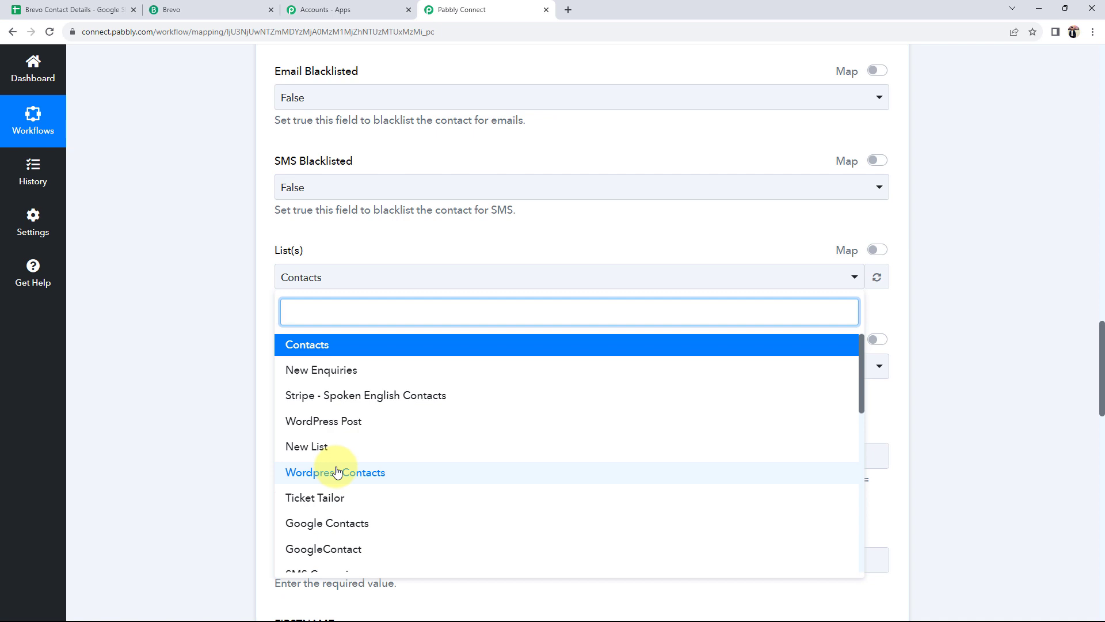
# Keep Contacts as the Brevo list and map the sheet's Last Name into LASTNAME
pyautogui.click(298, 349)
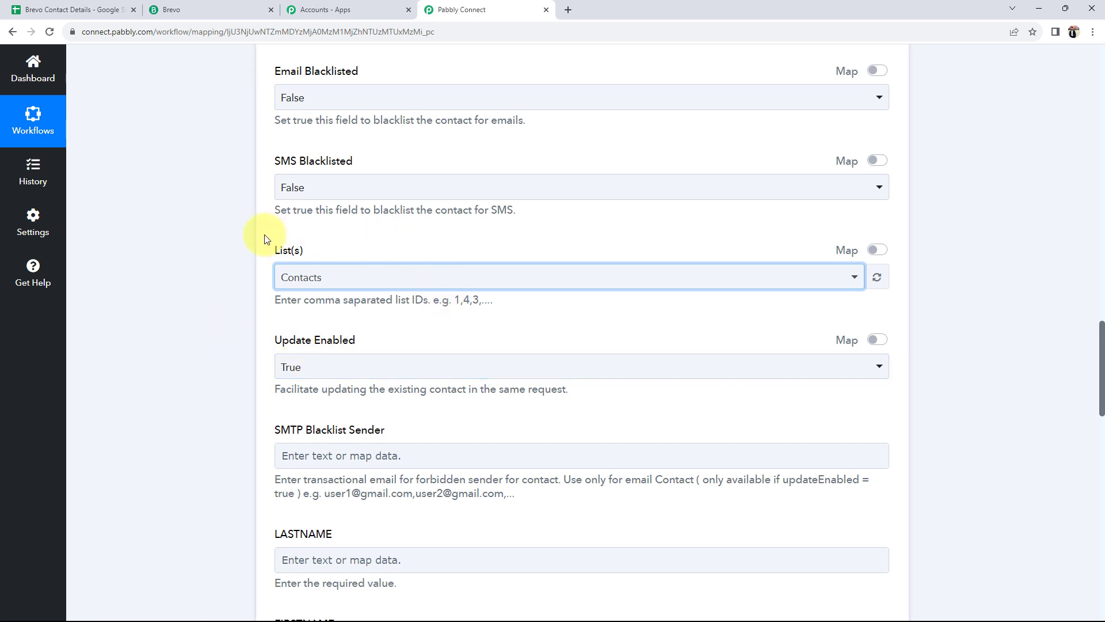
pyautogui.scroll(-3, 205, 312)
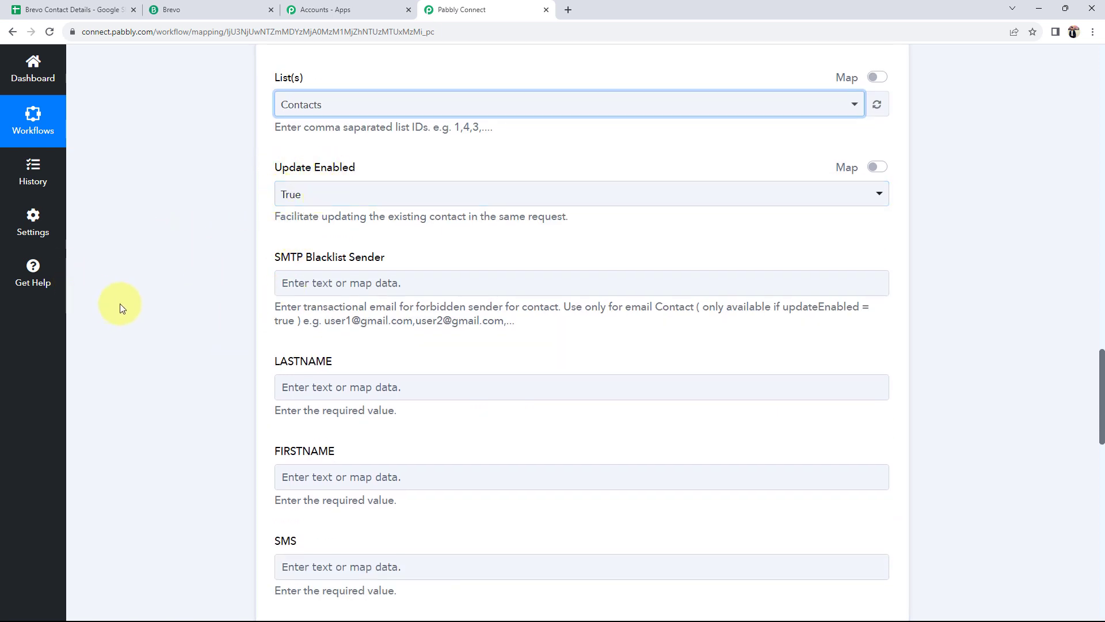
pyautogui.scroll(-1, 150, 313)
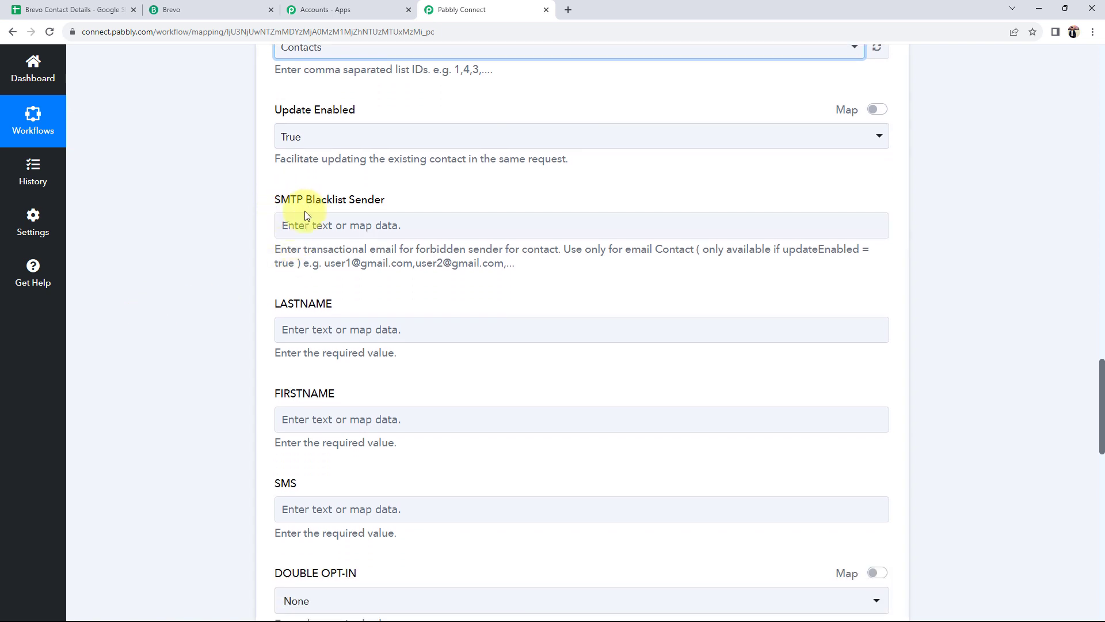
pyautogui.click(382, 411)
pyautogui.click(316, 329)
pyautogui.scroll(-2, 176, 351)
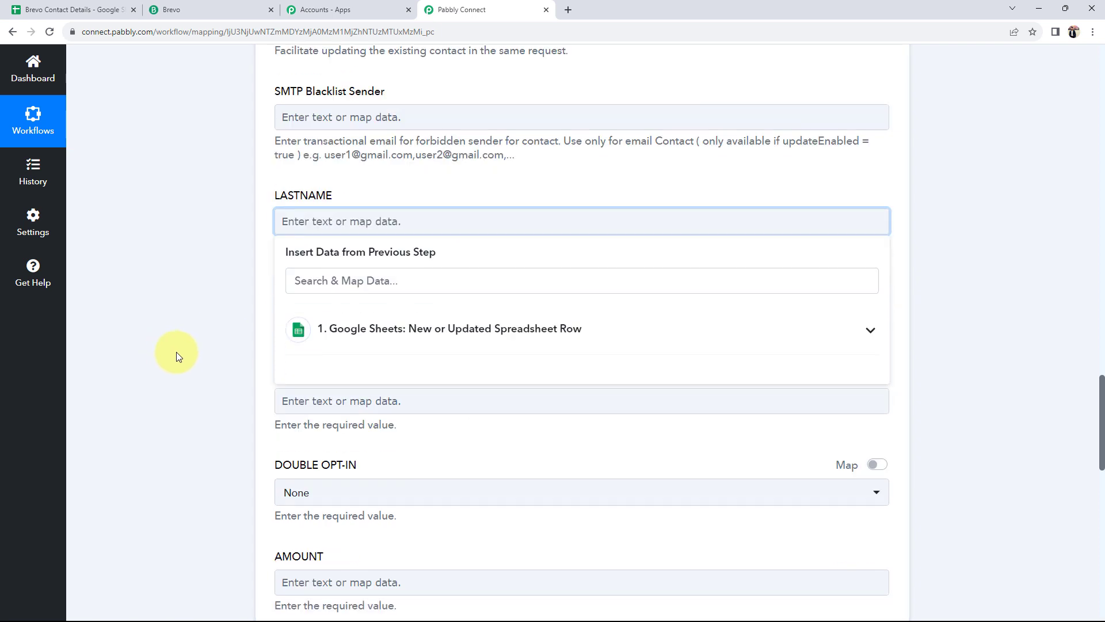
pyautogui.click(334, 333)
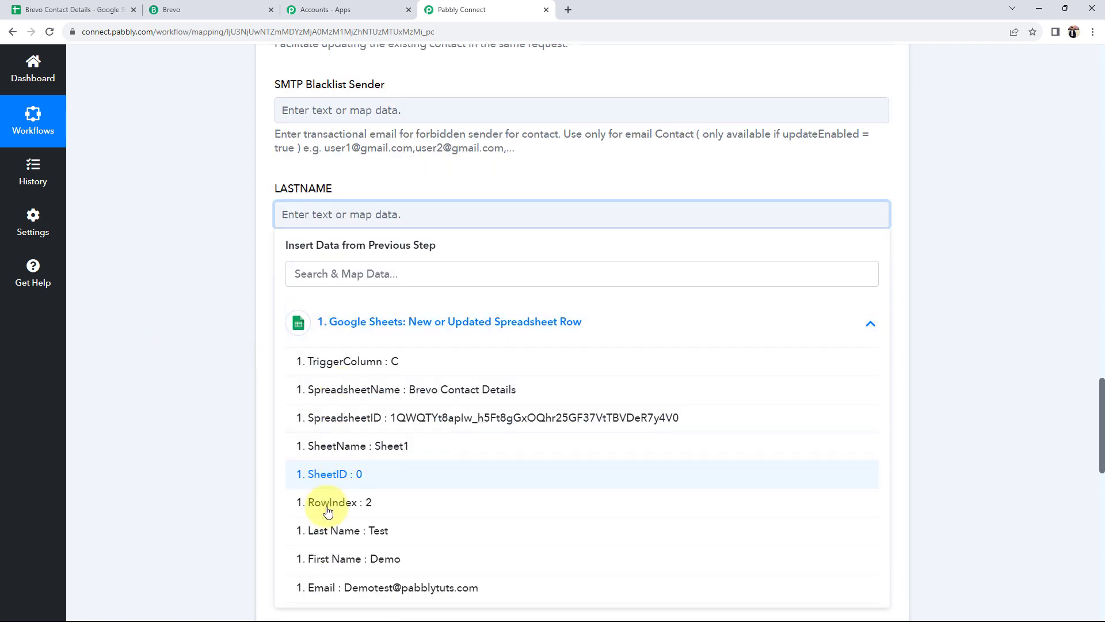
pyautogui.click(324, 530)
# Map the sheet's First Name value into the FIRSTNAME field
pyautogui.click(178, 248)
pyautogui.click(295, 310)
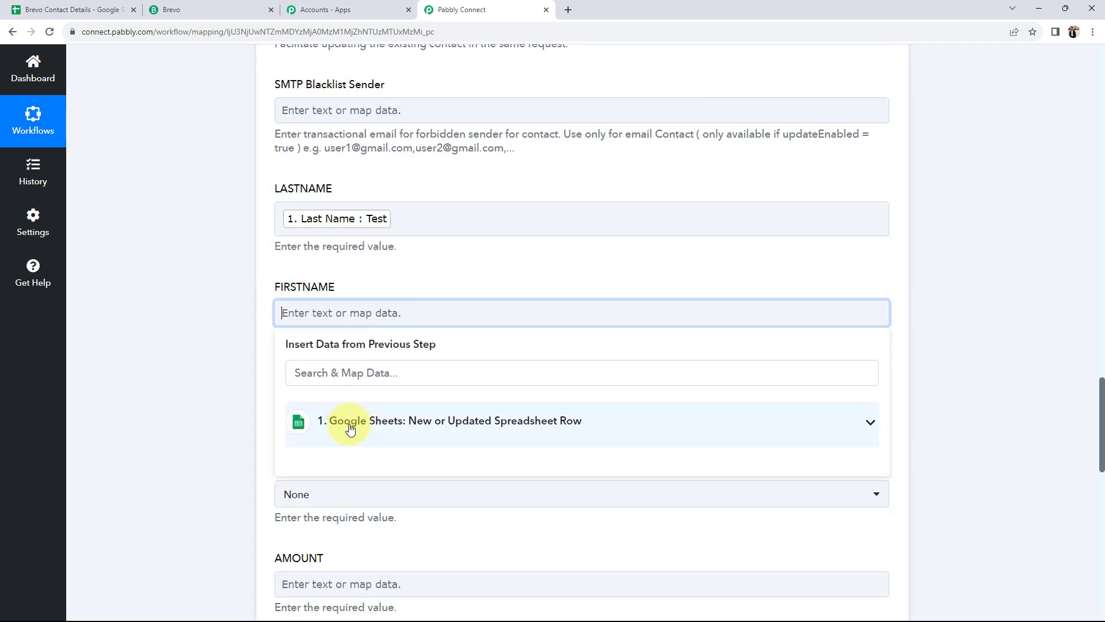
pyautogui.click(350, 429)
pyautogui.scroll(-2, 346, 489)
pyautogui.click(362, 563)
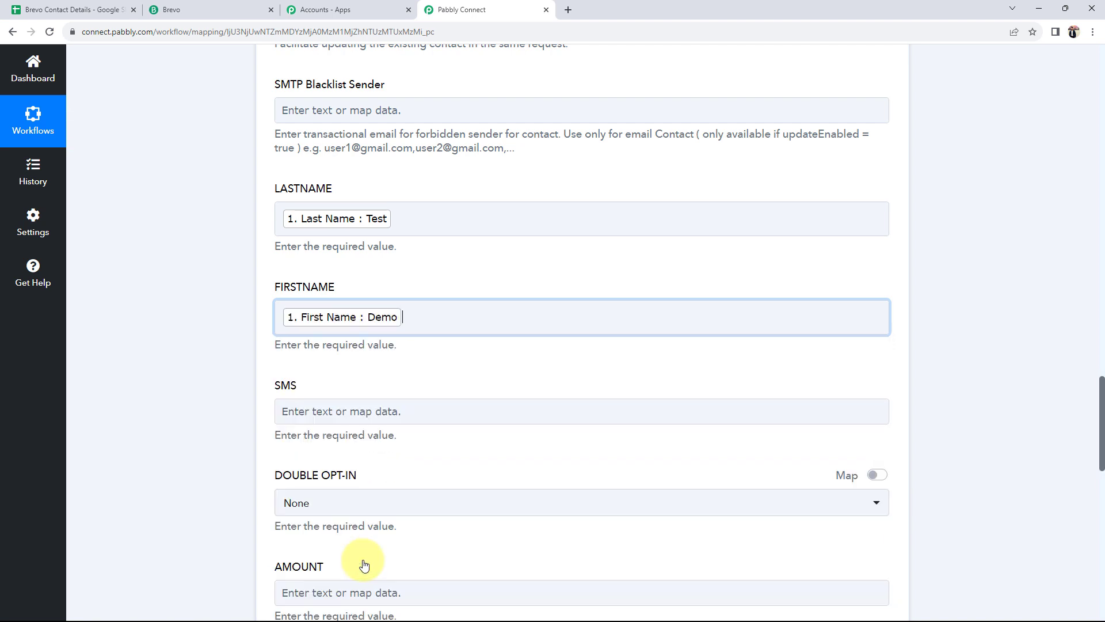
pyautogui.click(156, 390)
pyautogui.scroll(-1, 206, 316)
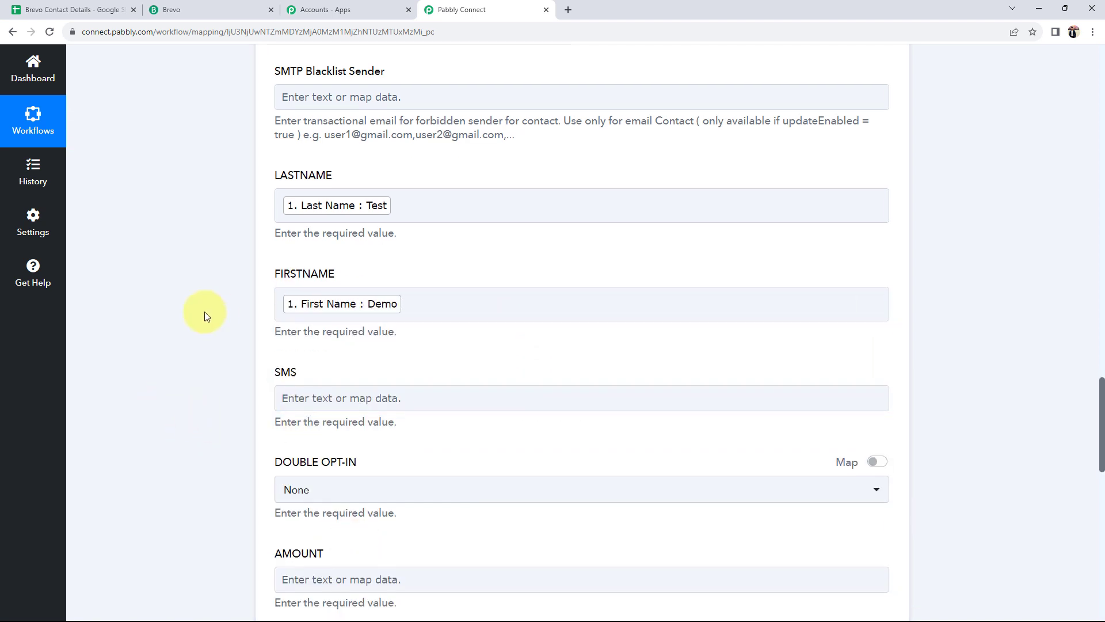
pyautogui.scroll(-3, 206, 315)
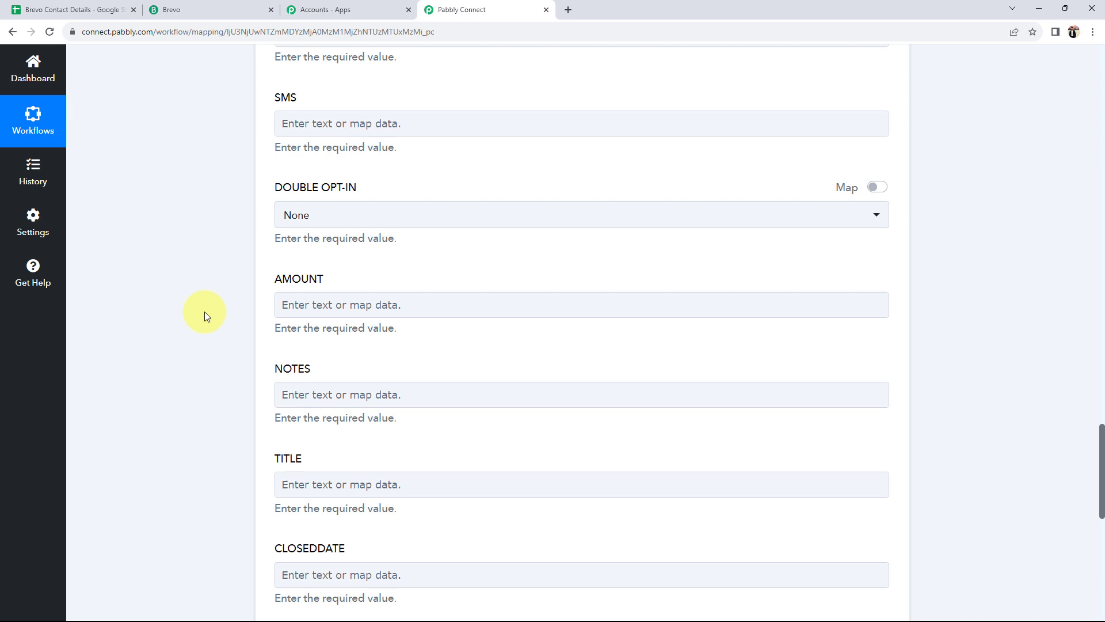
pyautogui.scroll(-1, 258, 489)
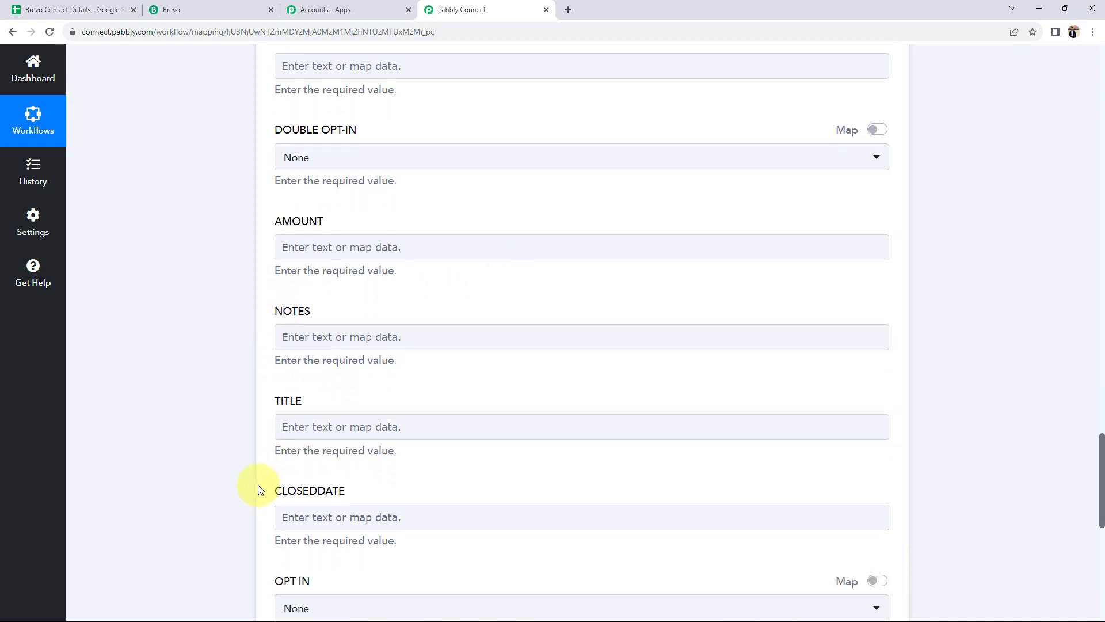
pyautogui.scroll(-3, 258, 489)
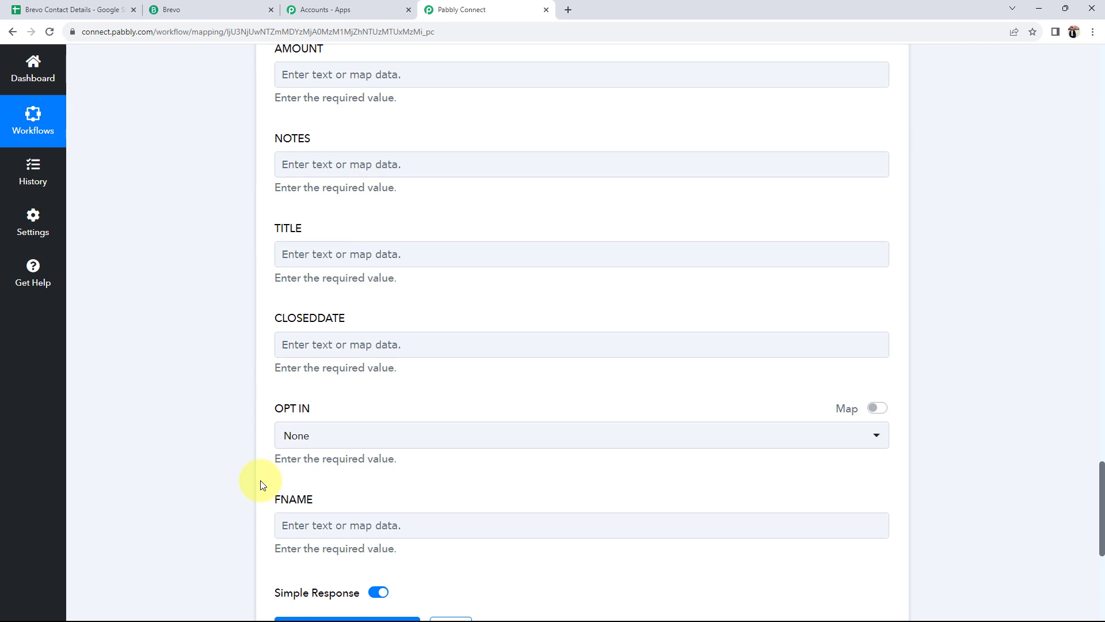
pyautogui.scroll(10, 260, 485)
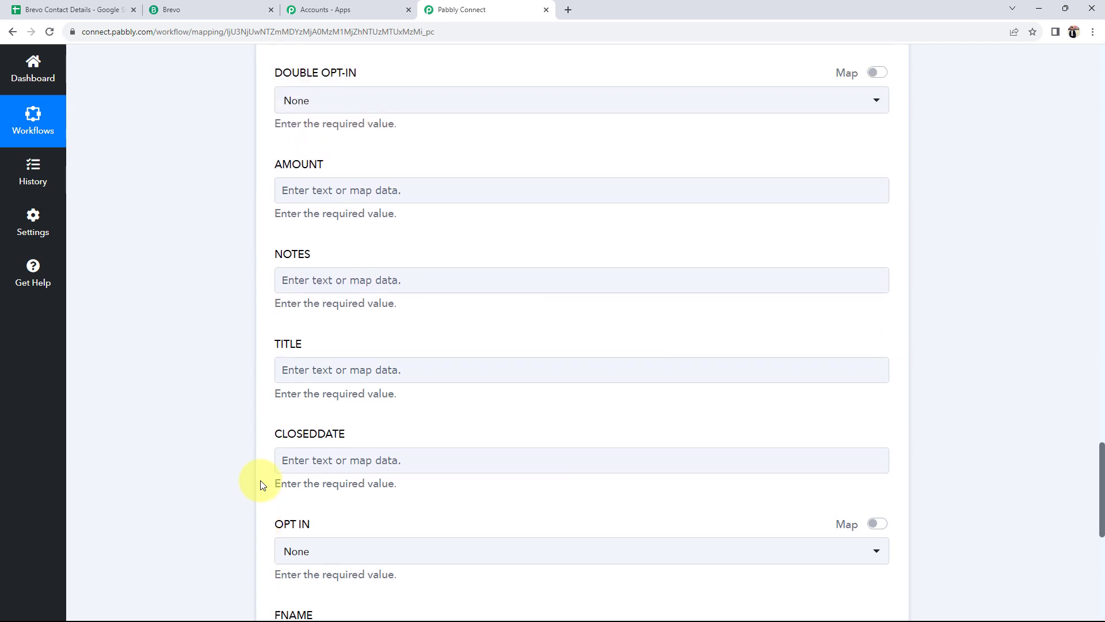
pyautogui.scroll(2, 261, 484)
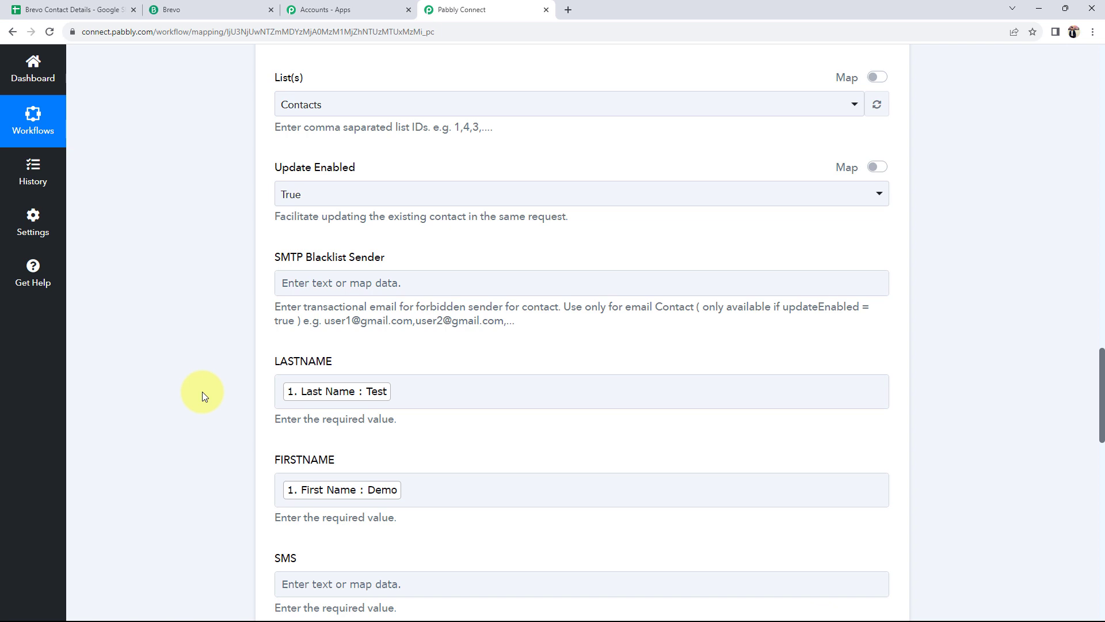
pyautogui.click(85, 5)
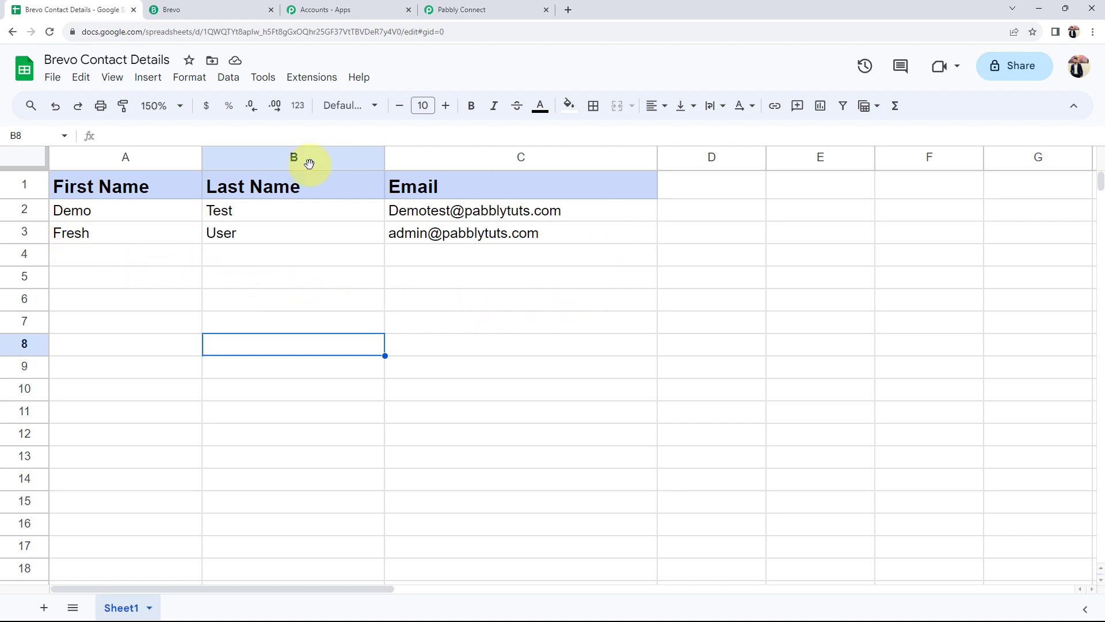
pyautogui.click(460, 10)
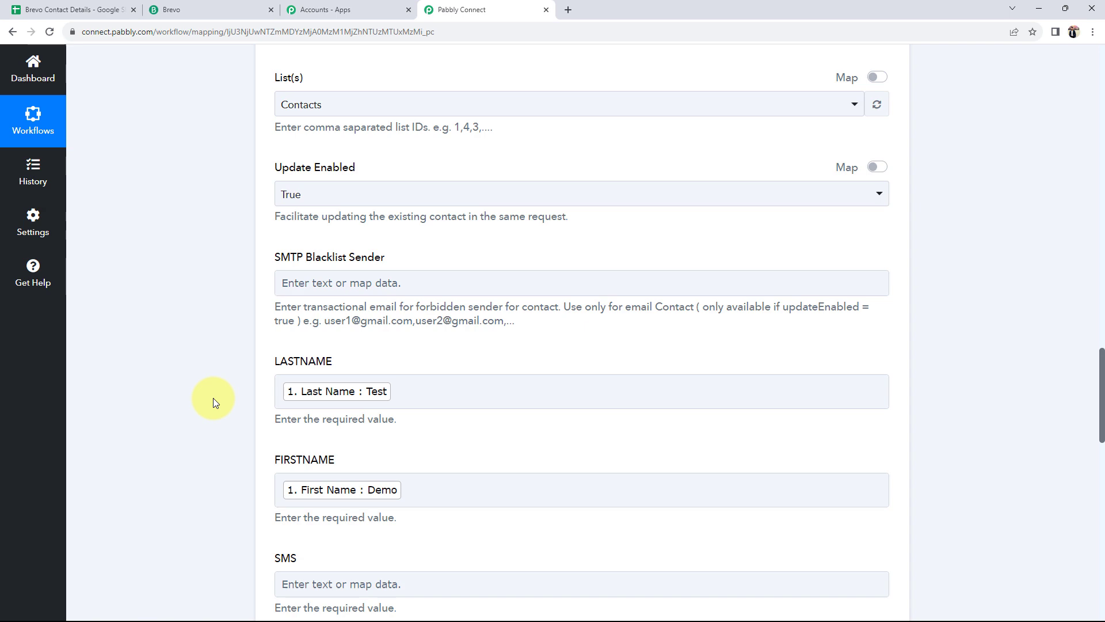
# Save the Brevo action and send a test request, confirming the returned contact Id 318
pyautogui.scroll(-15, 213, 399)
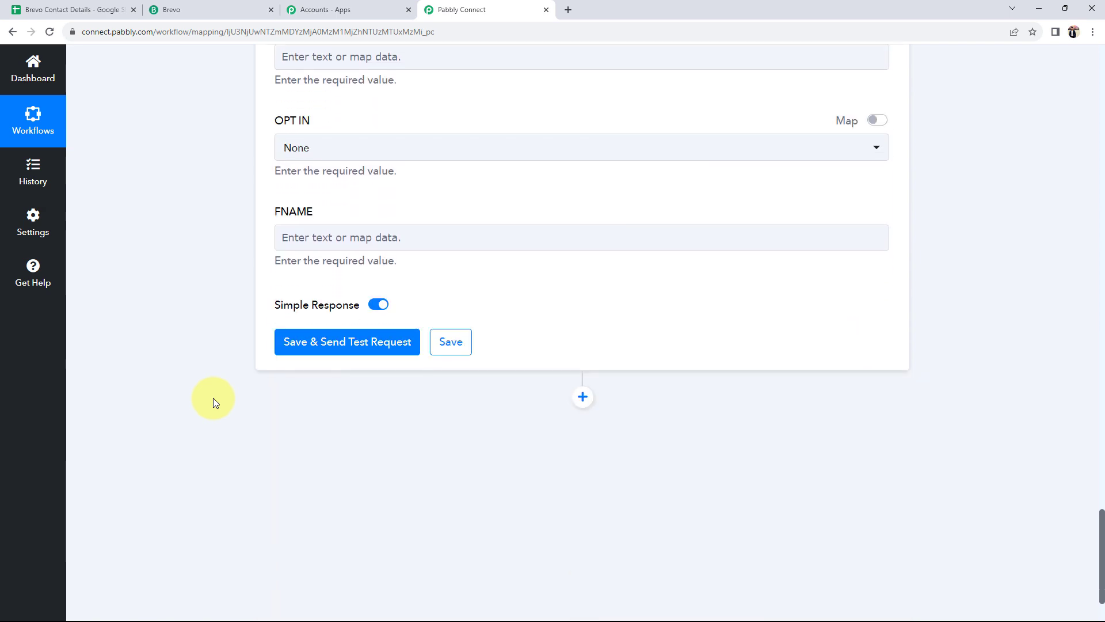
pyautogui.click(377, 345)
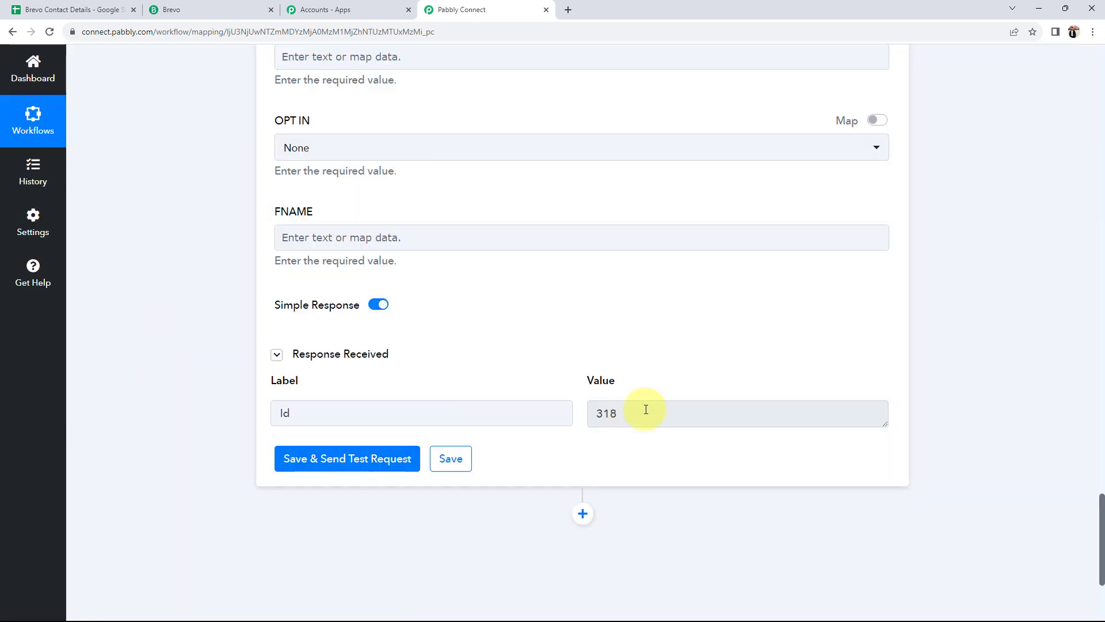
pyautogui.moveTo(644, 409); pyautogui.dragTo(476, 420)
pyautogui.moveTo(403, 416); pyautogui.dragTo(230, 415)
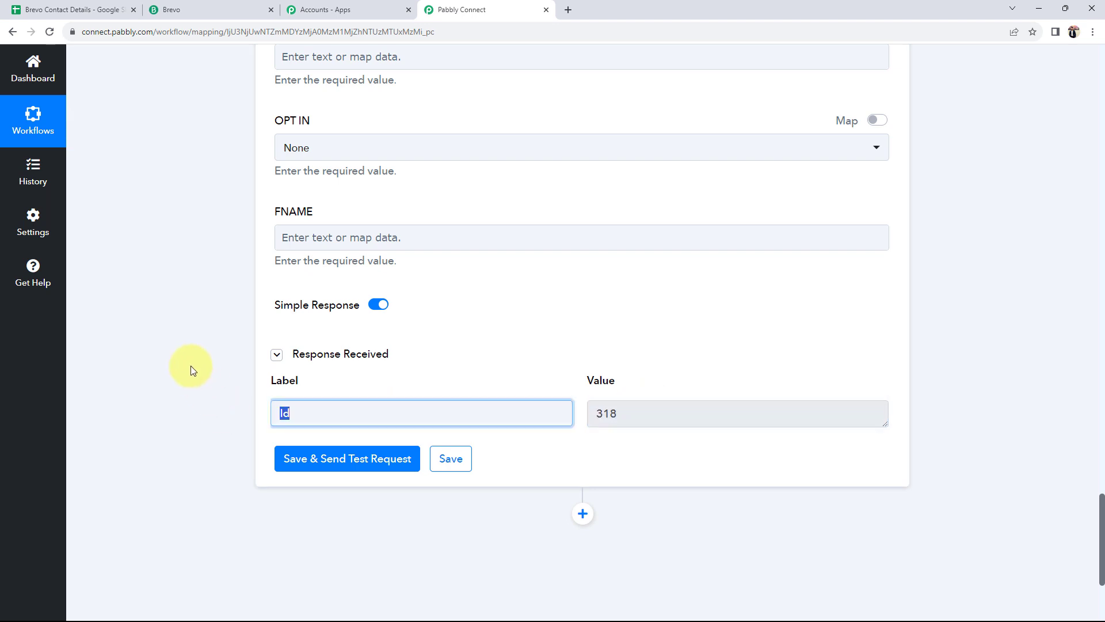
pyautogui.click(172, 10)
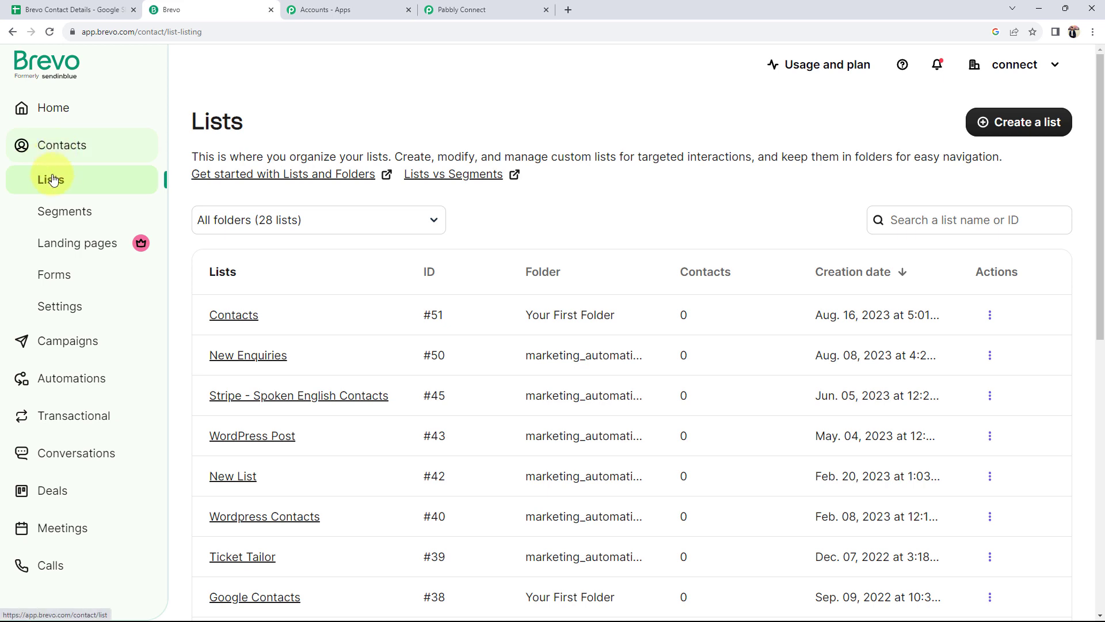
# Open Brevo's Contacts list to confirm the test contact exists, then return to the mapping form
pyautogui.click(220, 315)
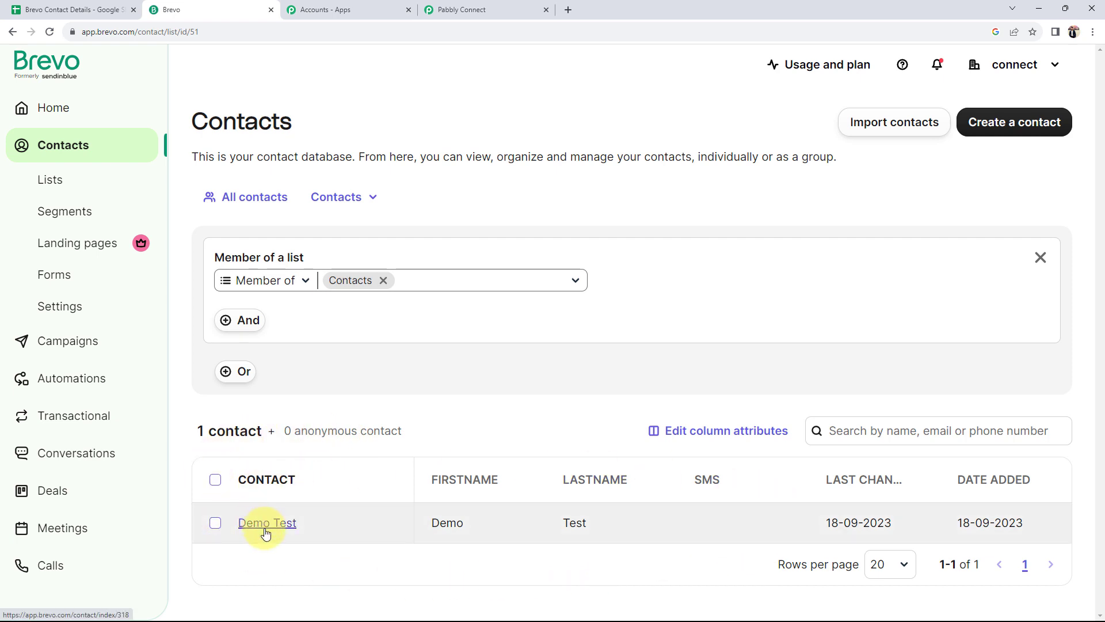
pyautogui.click(514, 5)
pyautogui.scroll(15, 169, 349)
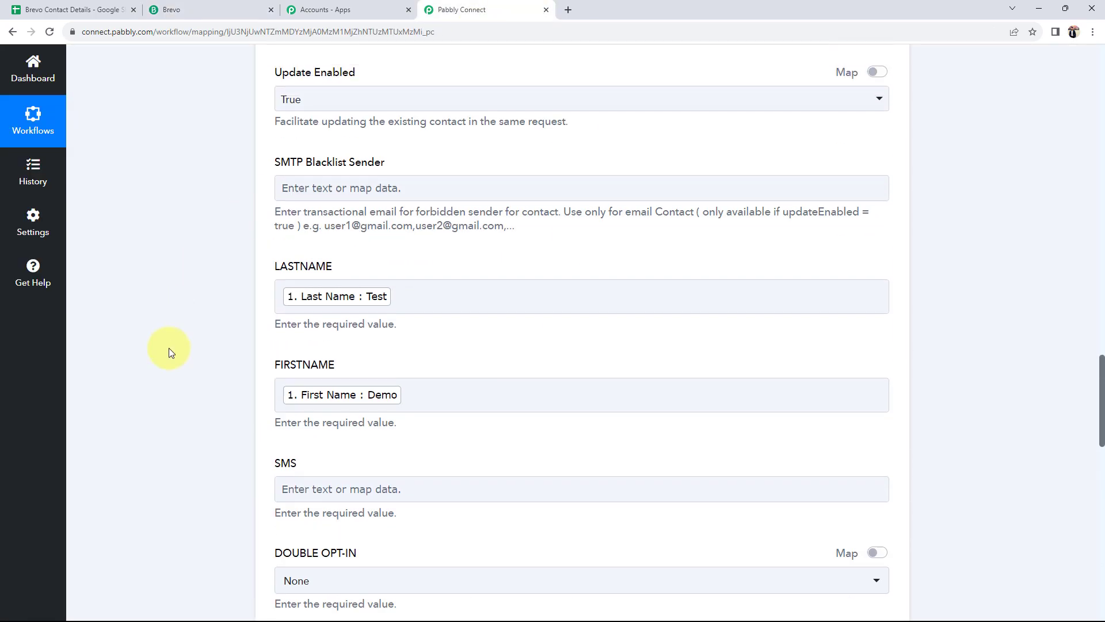
# Collapse the Brevo action and Google Sheets trigger steps with the workflow switched ON
pyautogui.scroll(4, 168, 349)
pyautogui.click(533, 288)
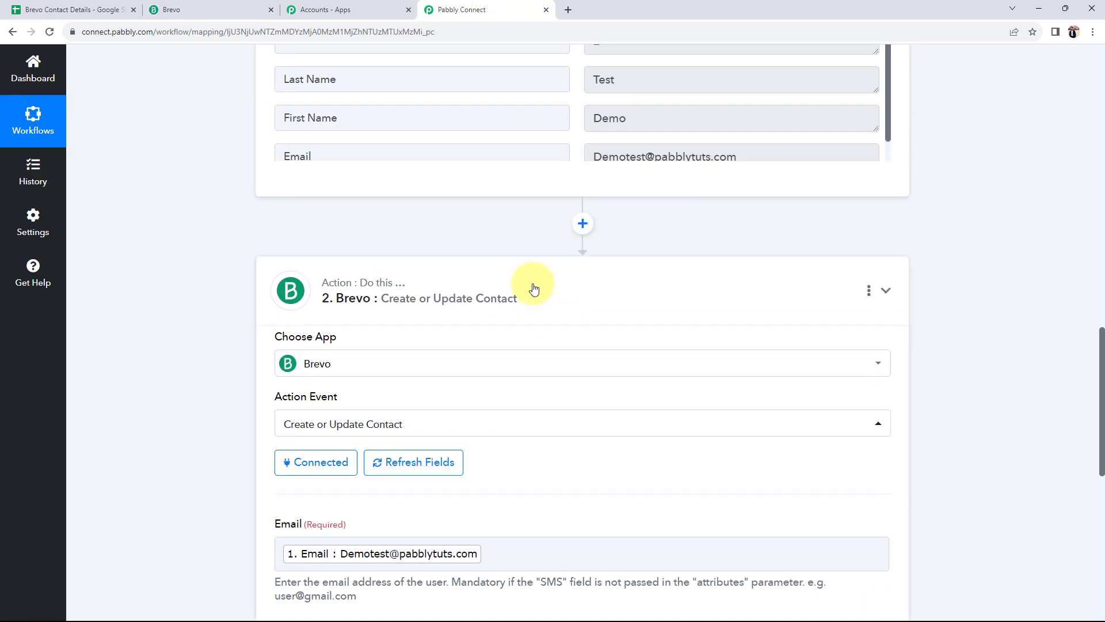
pyautogui.scroll(15, 532, 288)
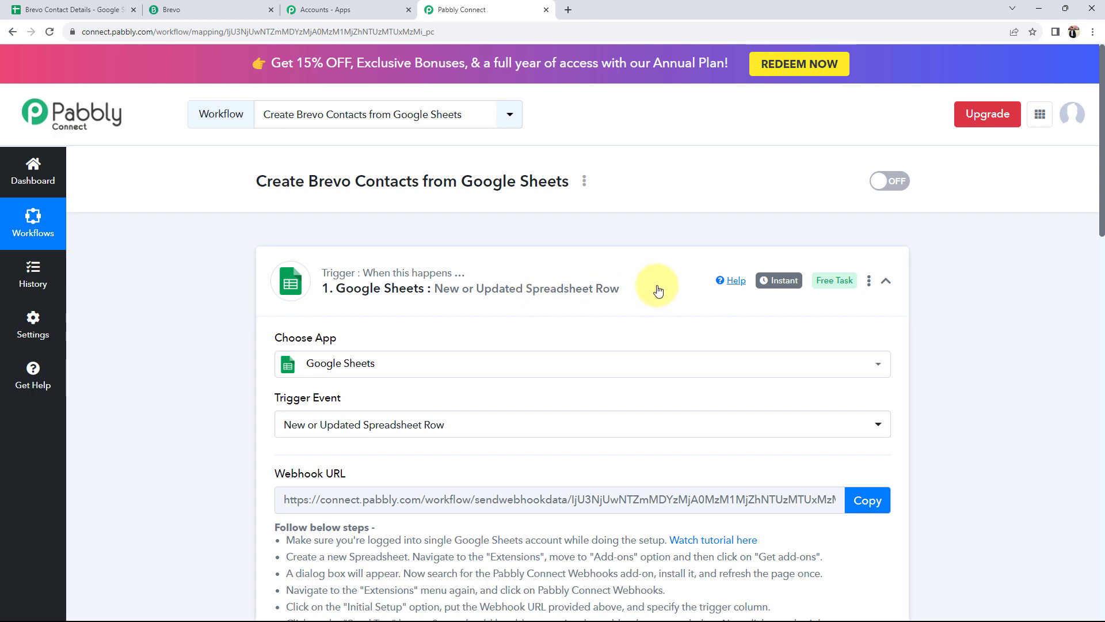
pyautogui.click(753, 303)
pyautogui.scroll(-1, 771, 272)
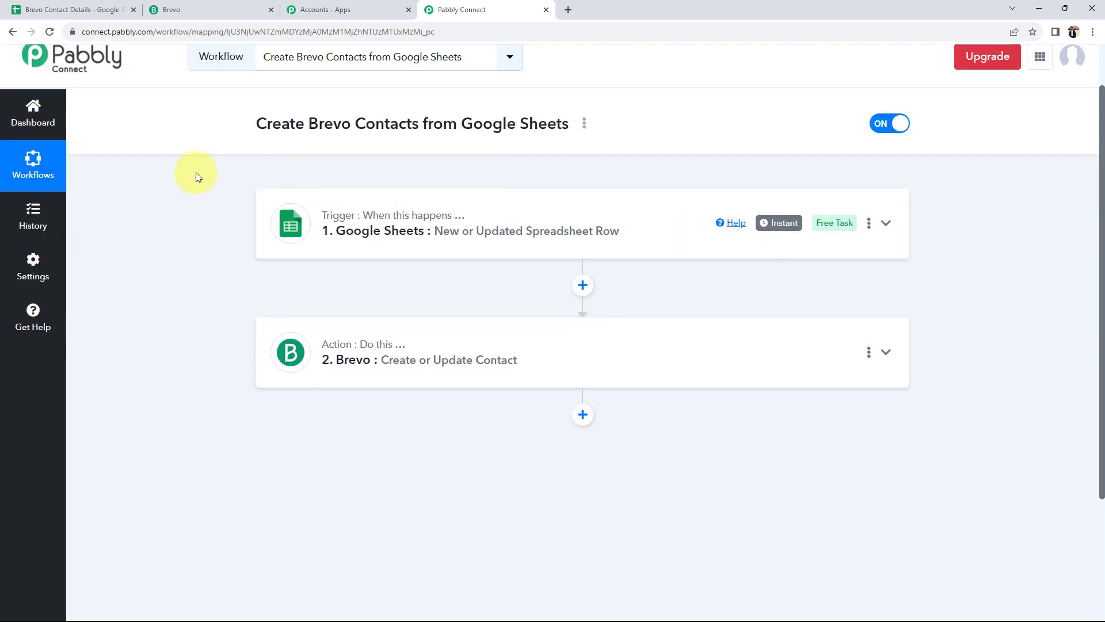
pyautogui.click(72, 9)
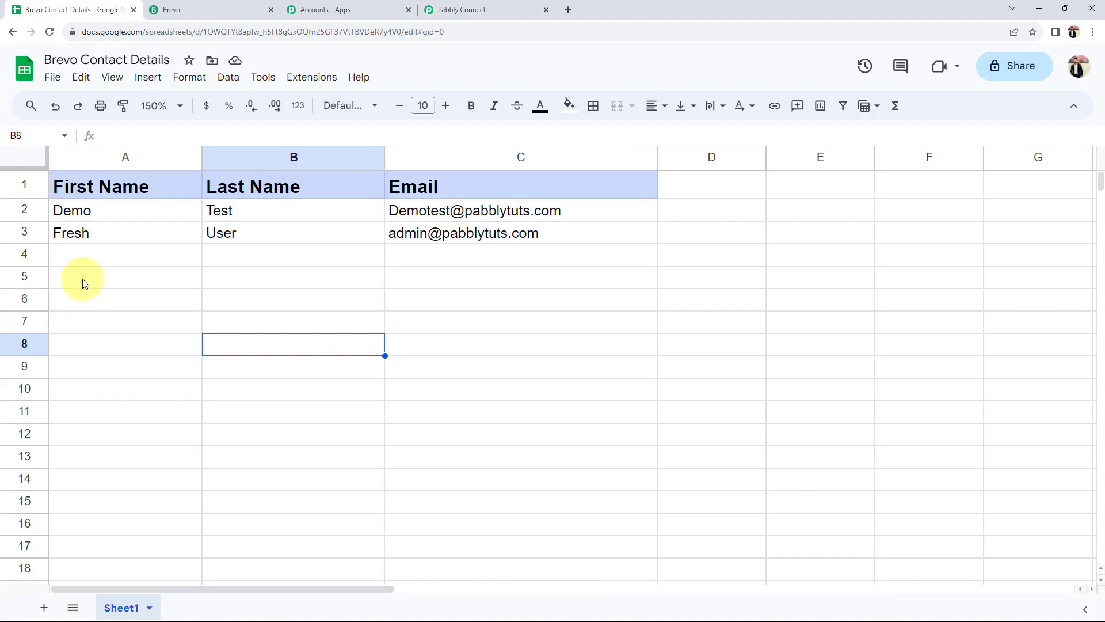
# Enter a new contact's first name, last name and e-mail across row 4, starting at A4
pyautogui.click(87, 259)
pyautogui.doubleClick(88, 259)
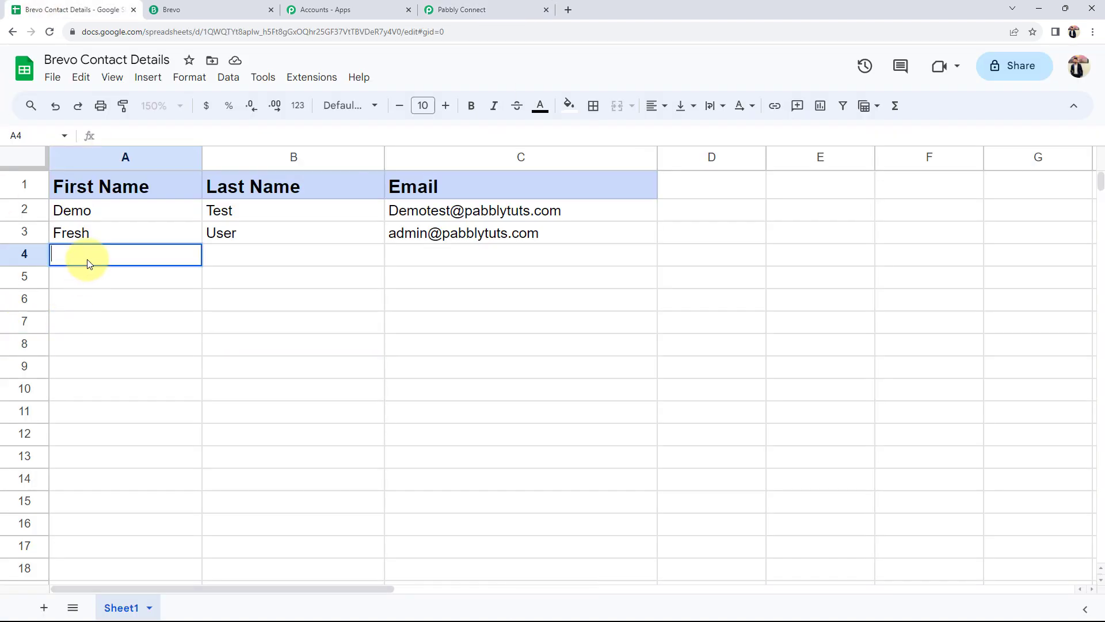
pyautogui.write('Dear')
pyautogui.press('Tab')
pyautogui.write('Sir321')
pyautogui.press('Tab')
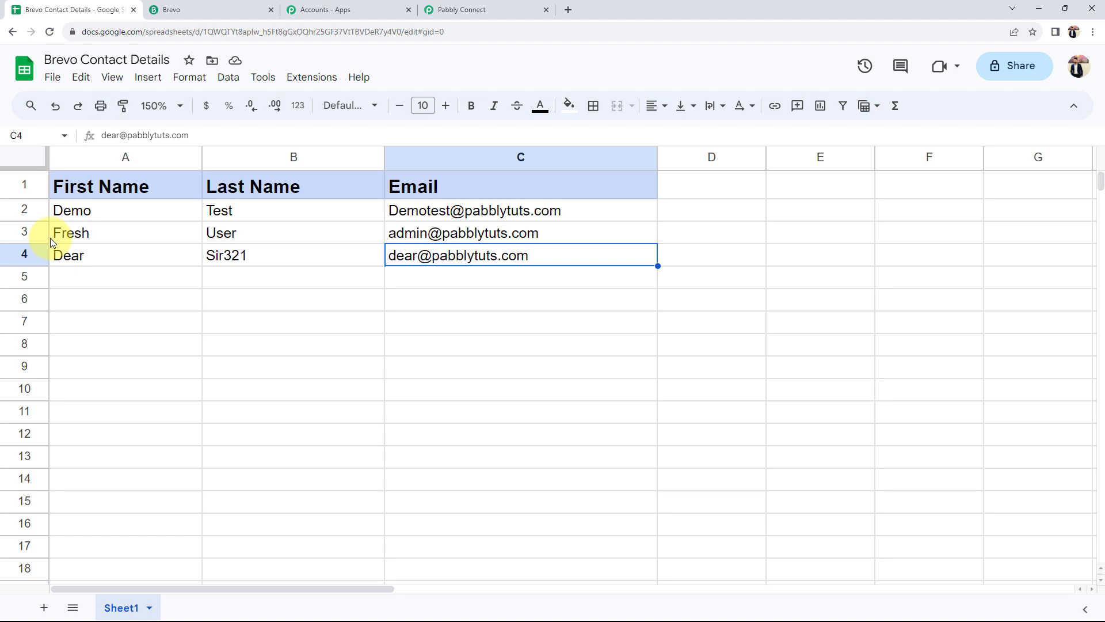
pyautogui.click(201, 9)
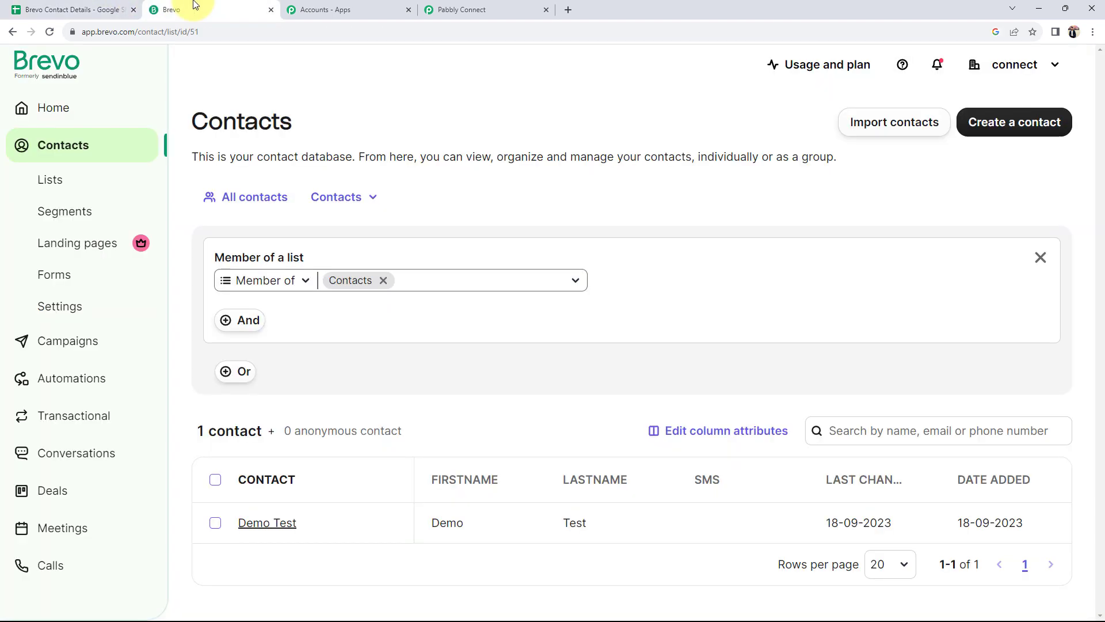
# Reload Brevo's Contacts page to confirm the second contact, then return to Pabbly Connect
pyautogui.click(49, 32)
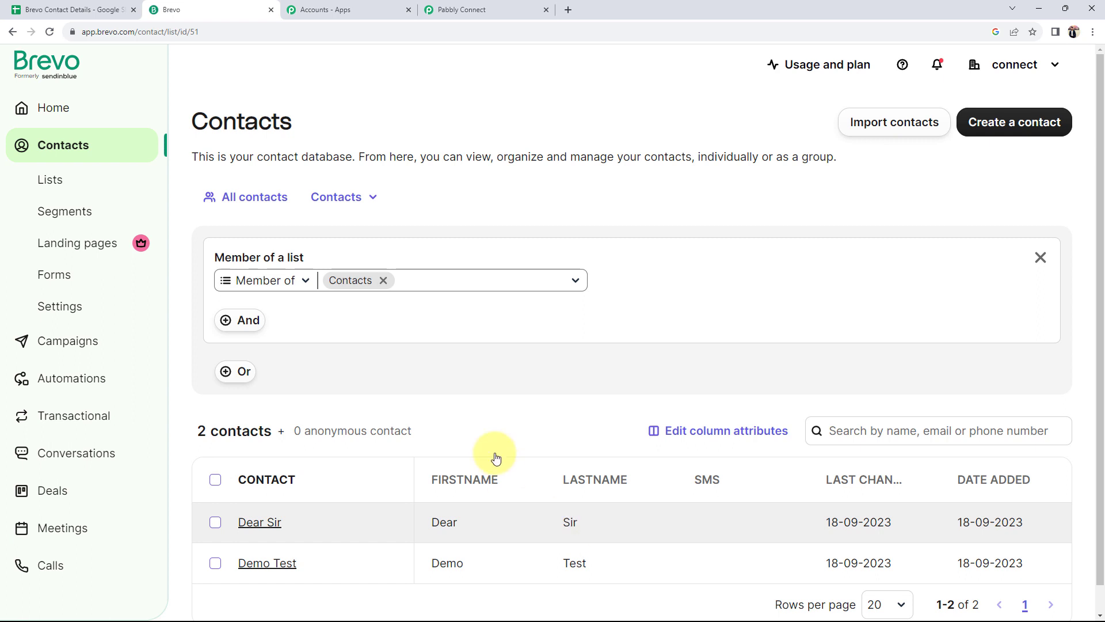
pyautogui.click(481, 9)
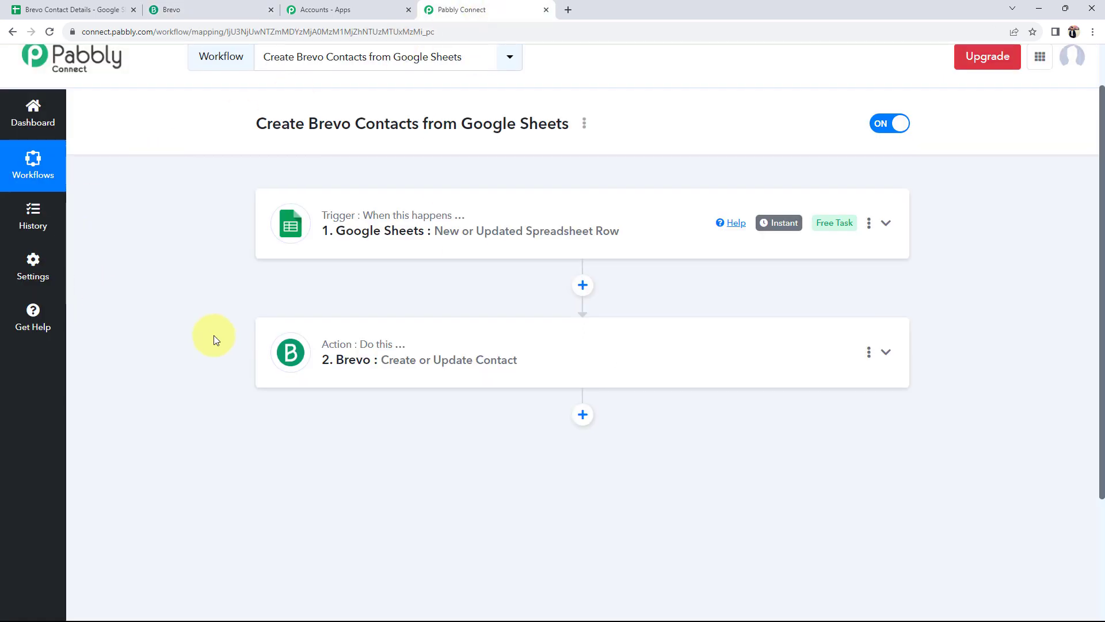